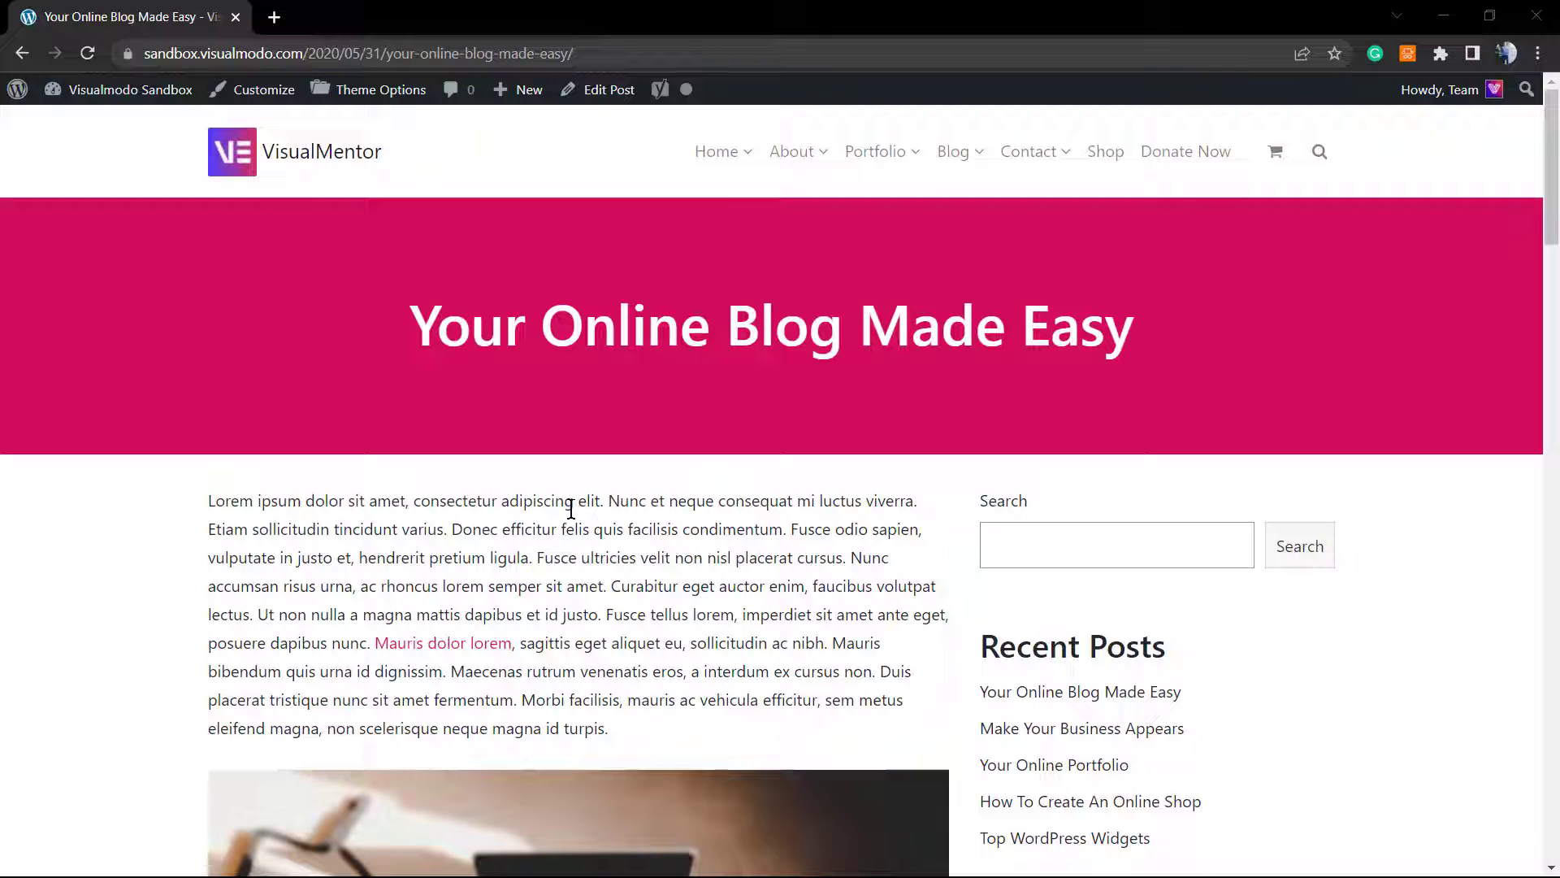
Look through the "Your Online Blog Made Easy" post down to its comment section and check whether comments are open
scroll(571, 510, "down", 9)
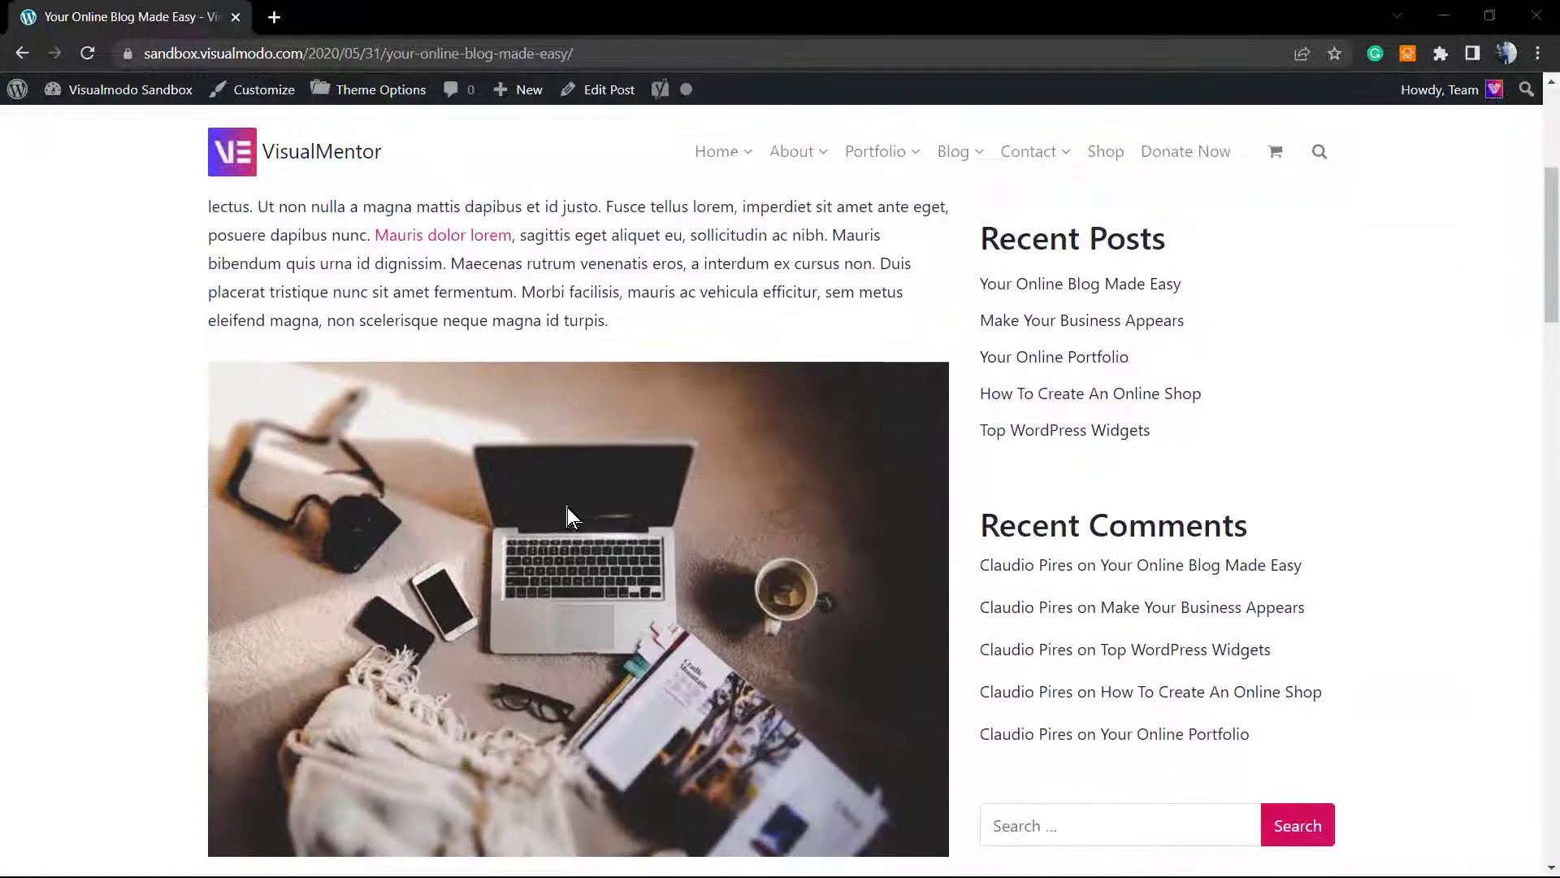
scroll(560, 516, "down", 9)
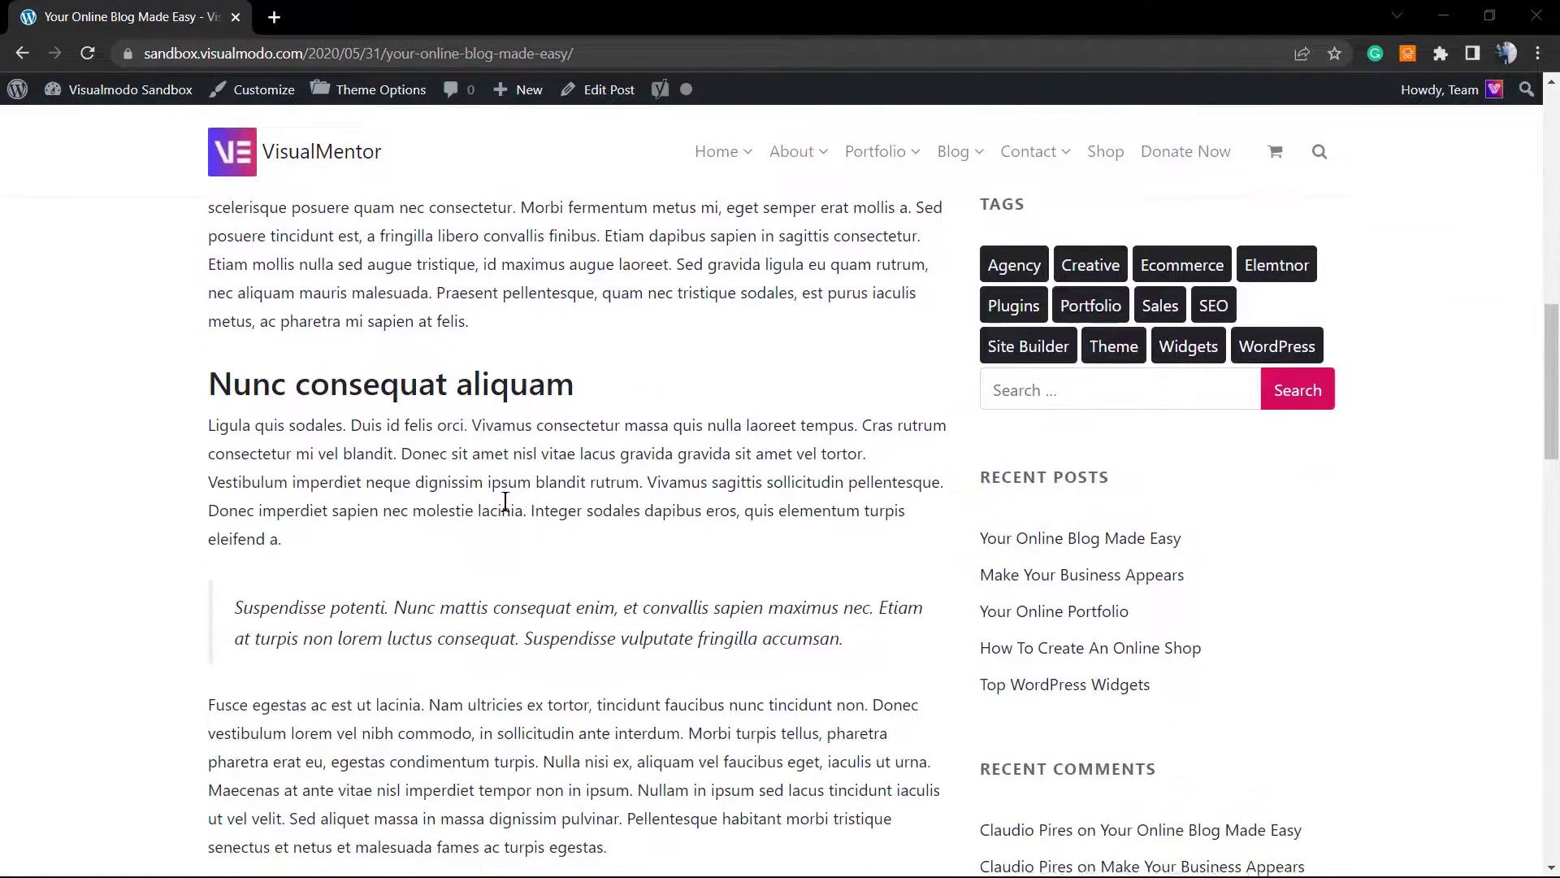
scroll(502, 511, "down", 7)
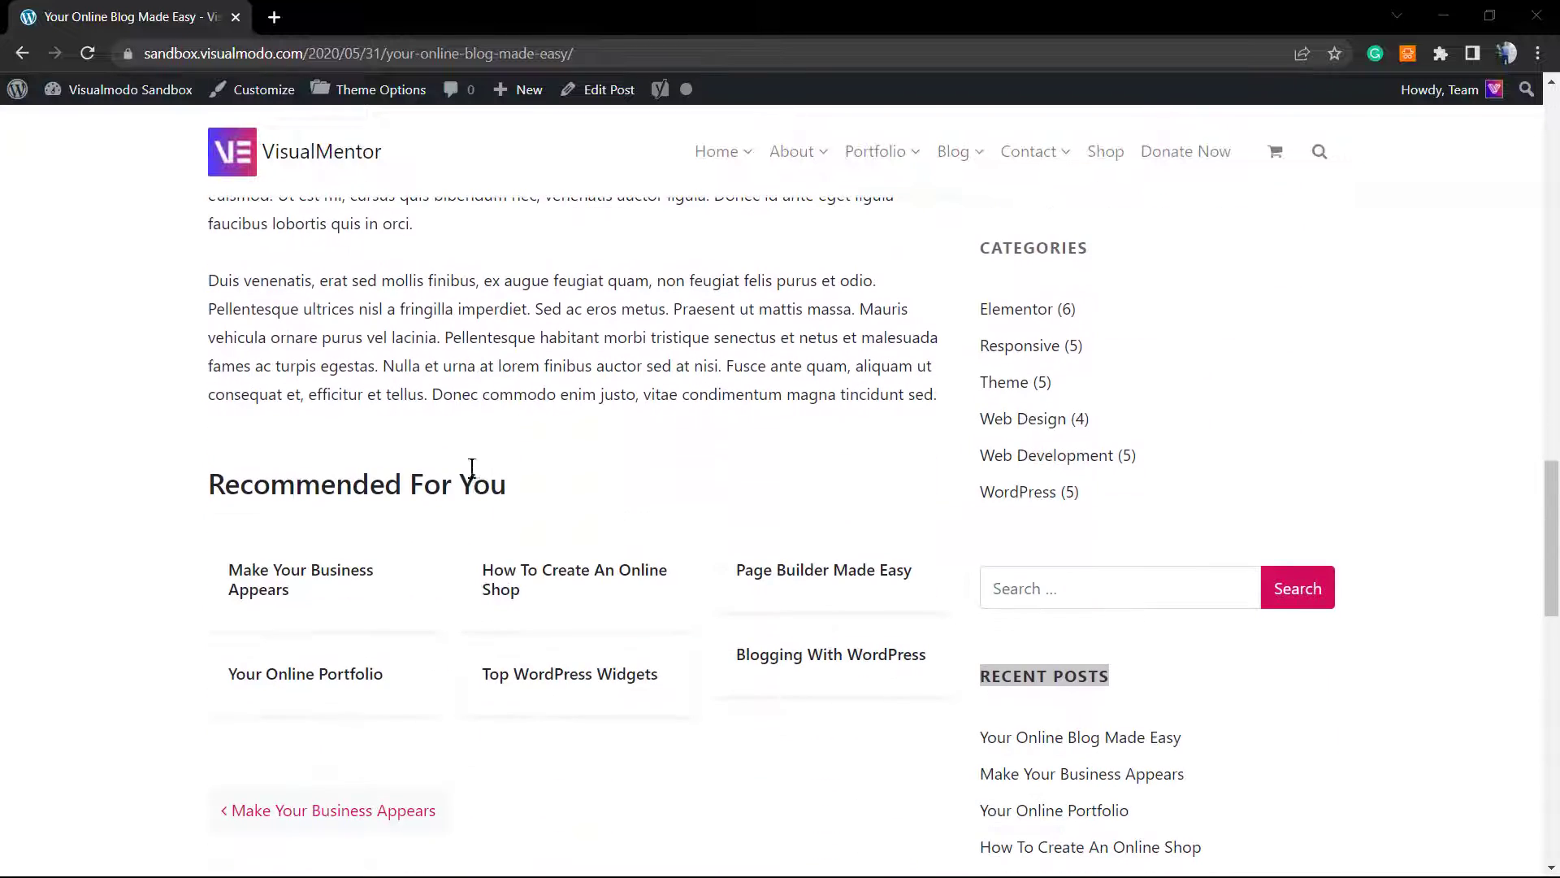
scroll(569, 447, "down", 3)
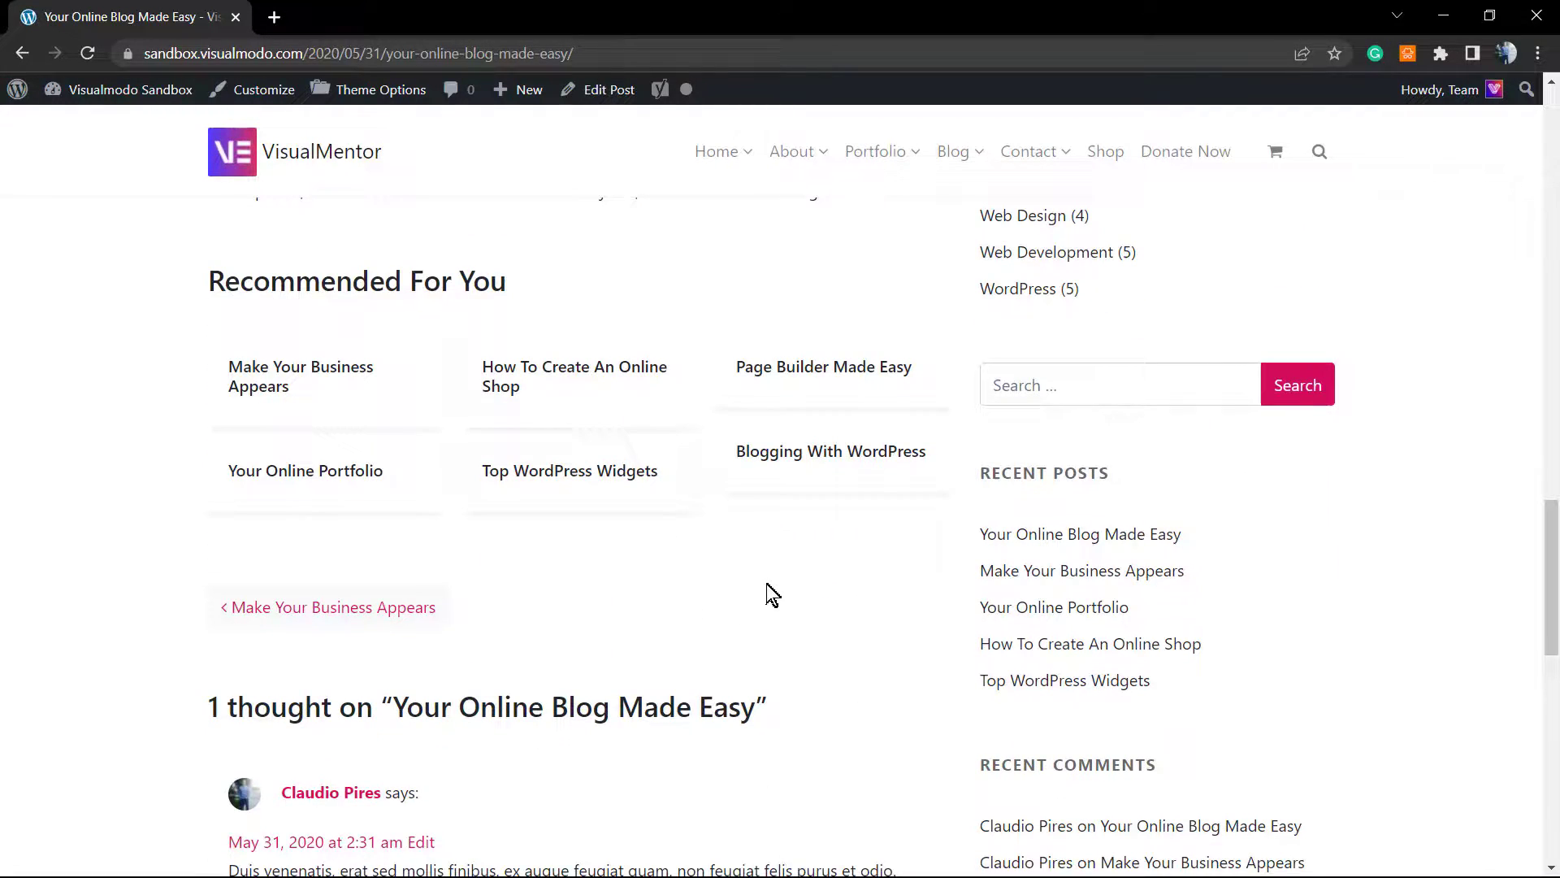
scroll(764, 578, "down", 6)
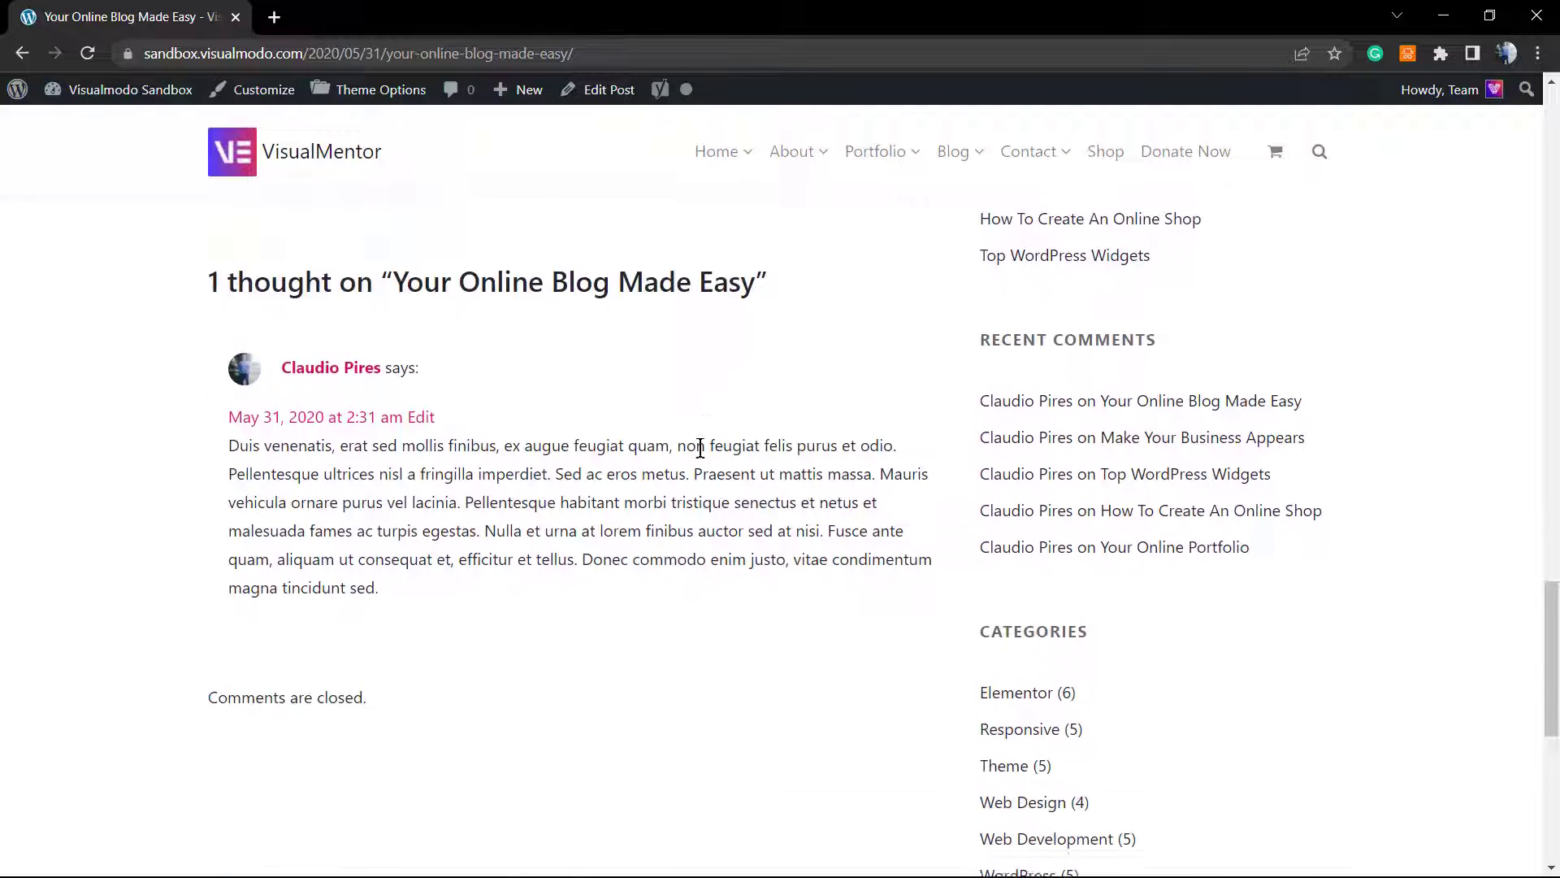
triple_click(330, 618)
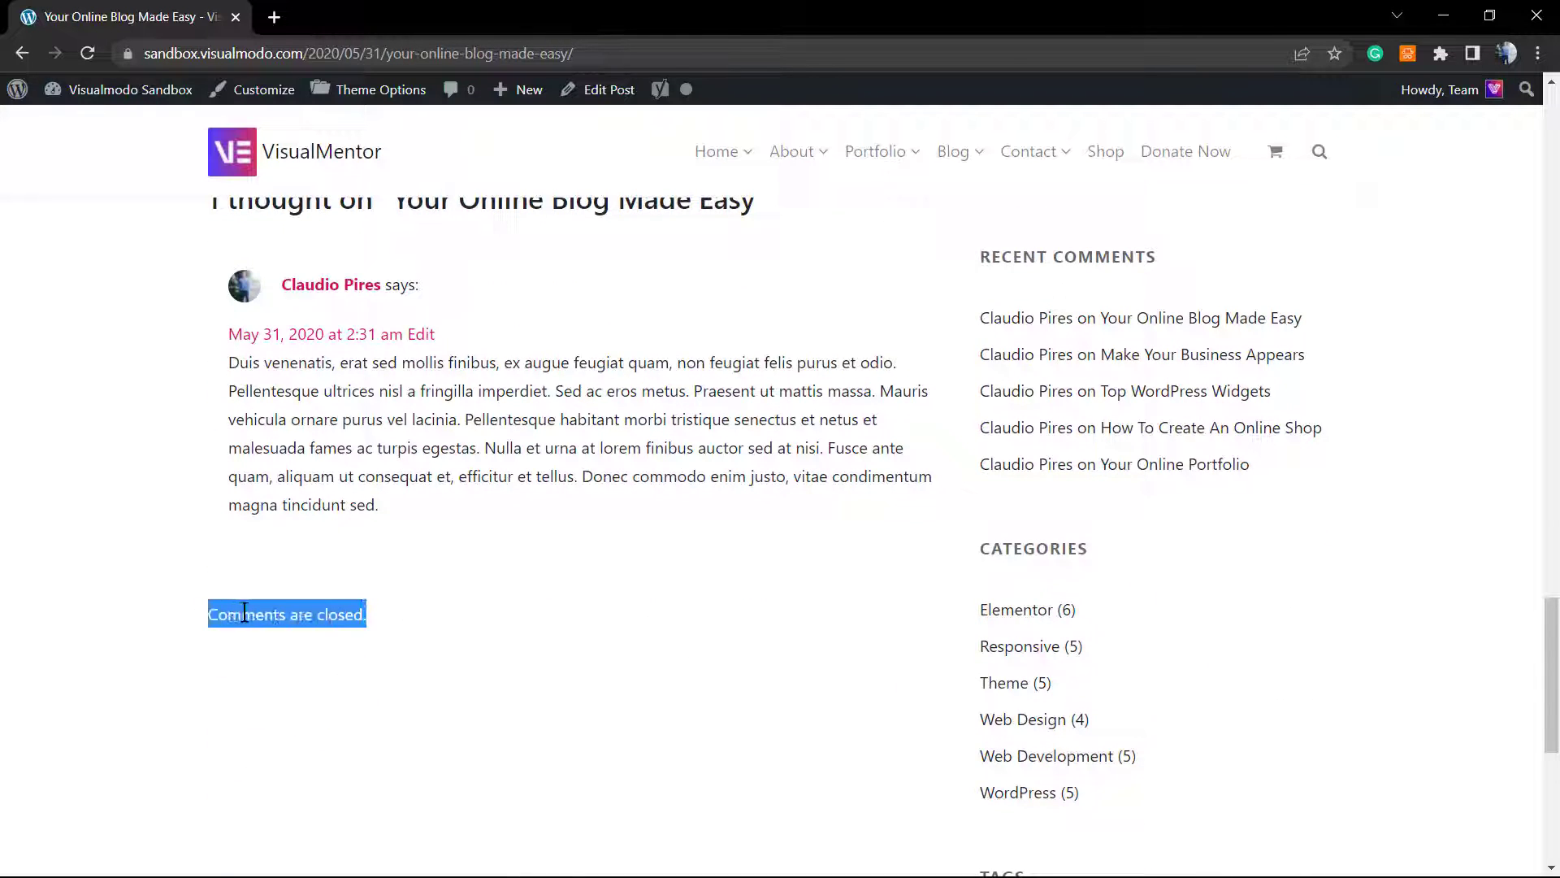
double_click(248, 618)
triple_click(278, 616)
scroll(286, 610, "up", 2)
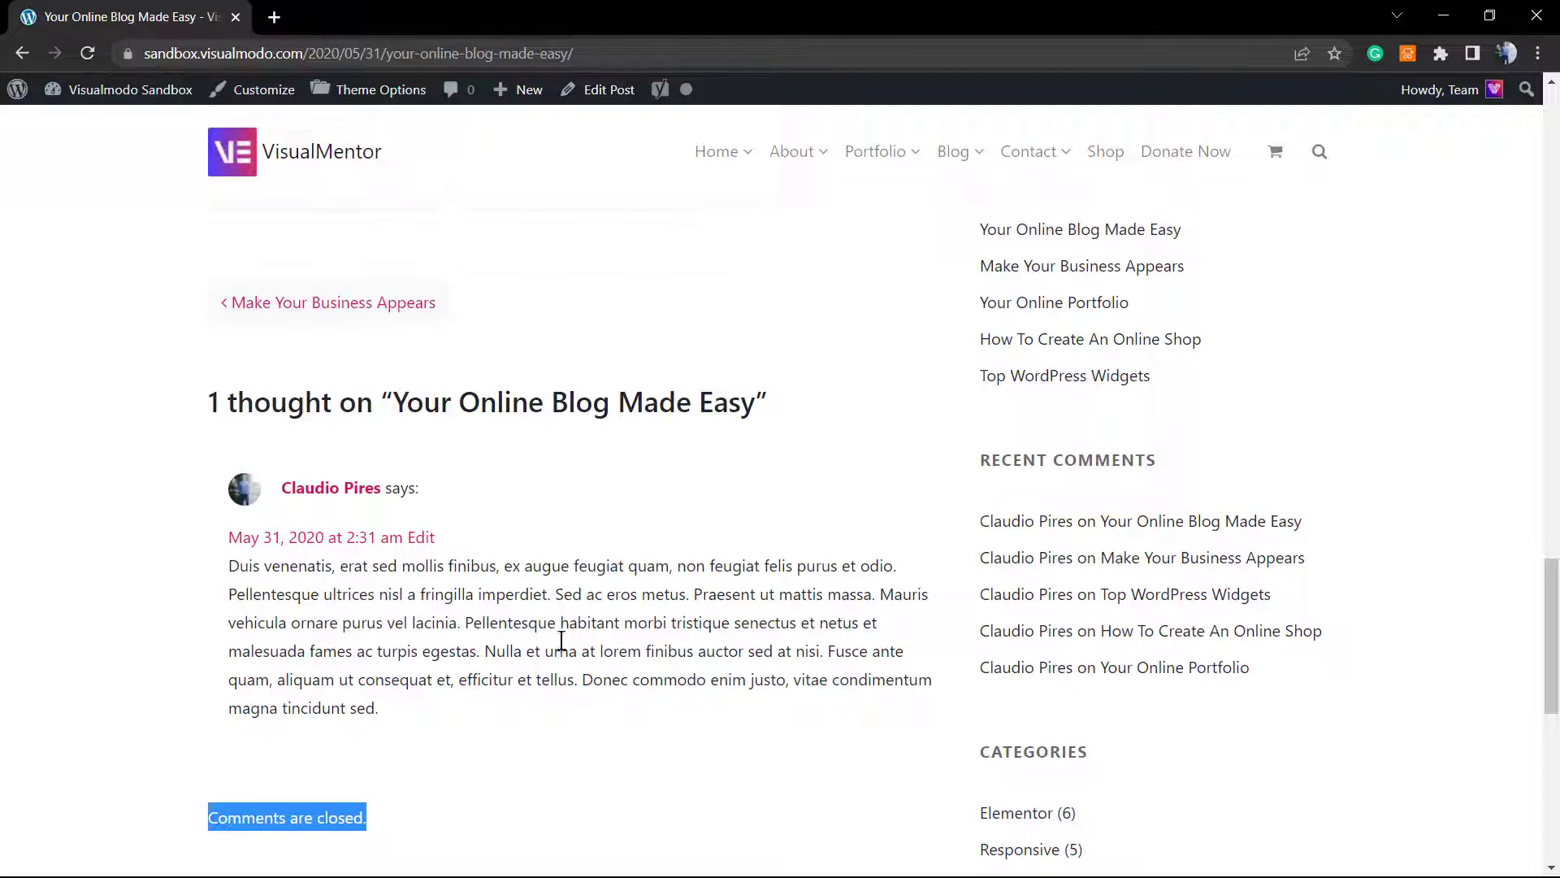
scroll(561, 642, "down", 5)
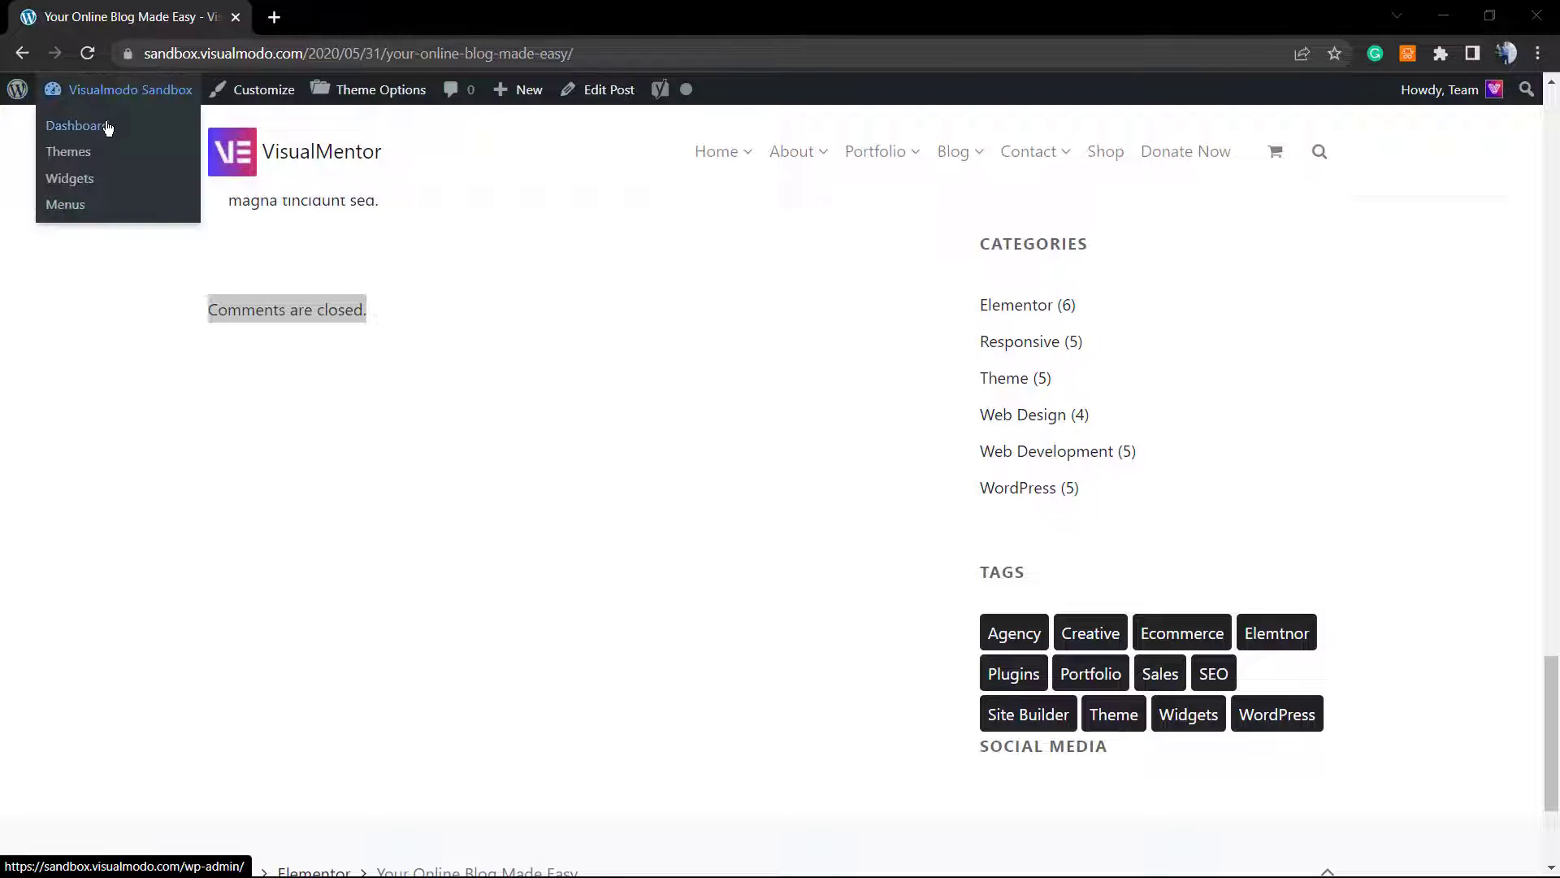
Open the Discussion settings in the WordPress dashboard and enlarge the page for easier reading
left_click(108, 130)
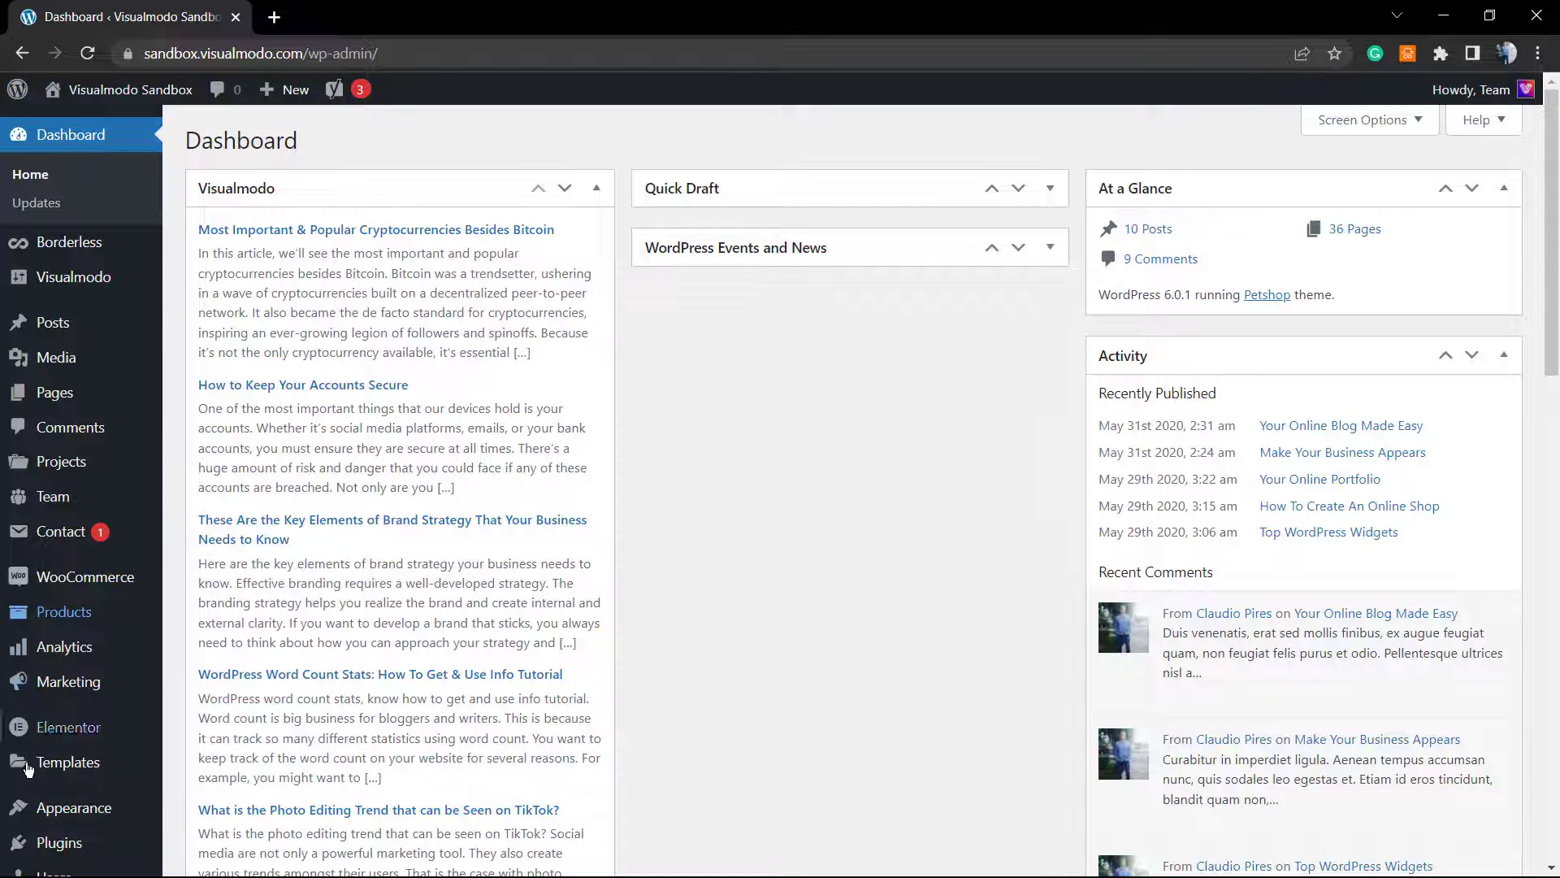
scroll(77, 746, "down", 3)
mouse_move(77, 746)
scroll(77, 747, "down", 3)
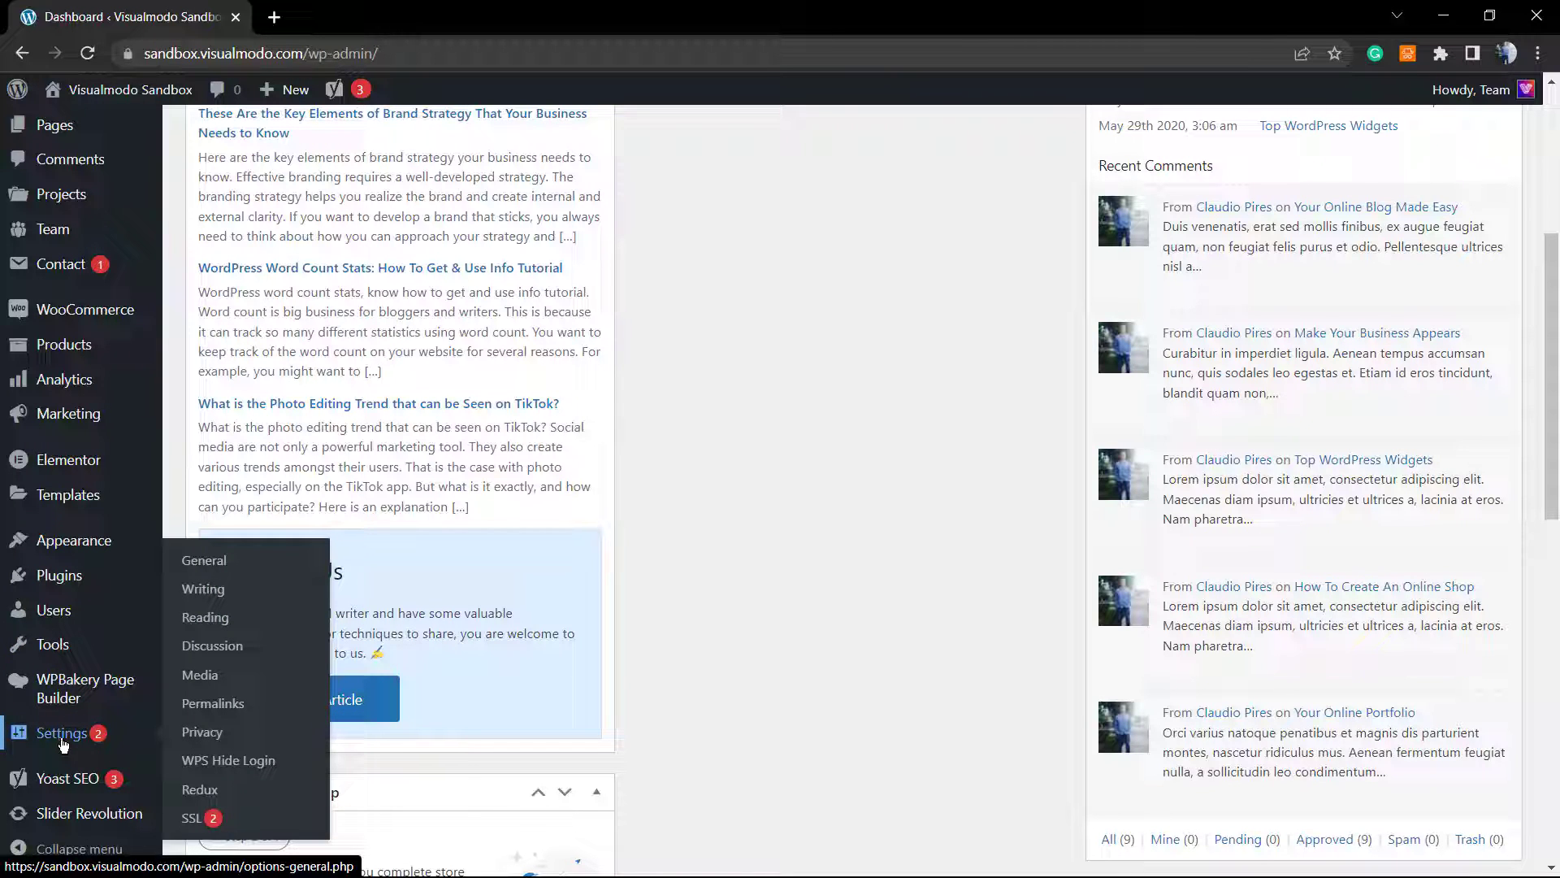
left_click(228, 654)
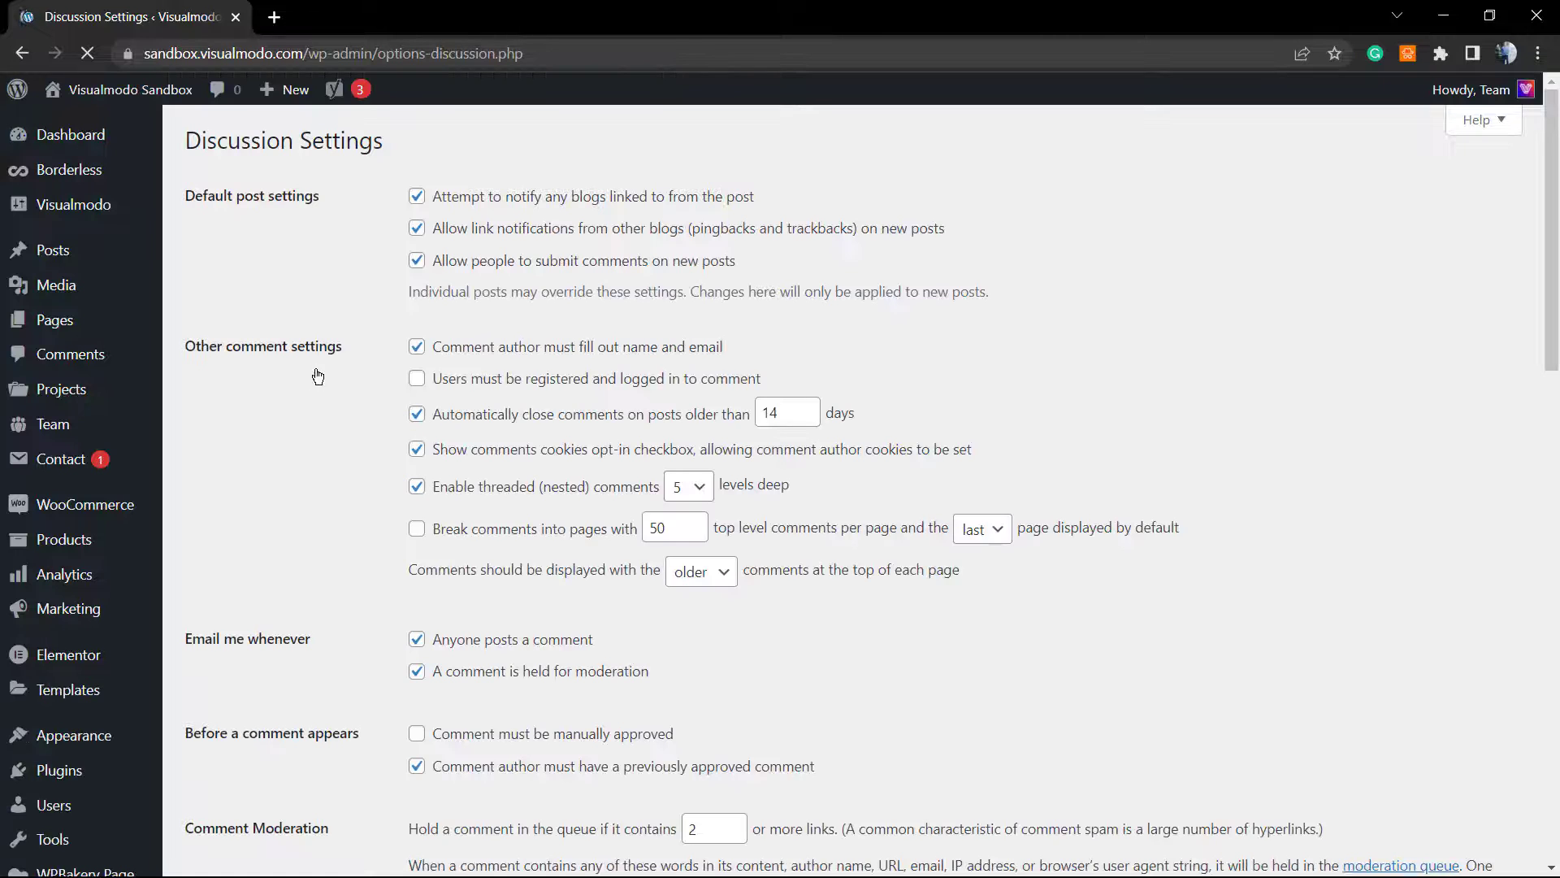
key("ctrl+plus")
key("ctrl+plus")
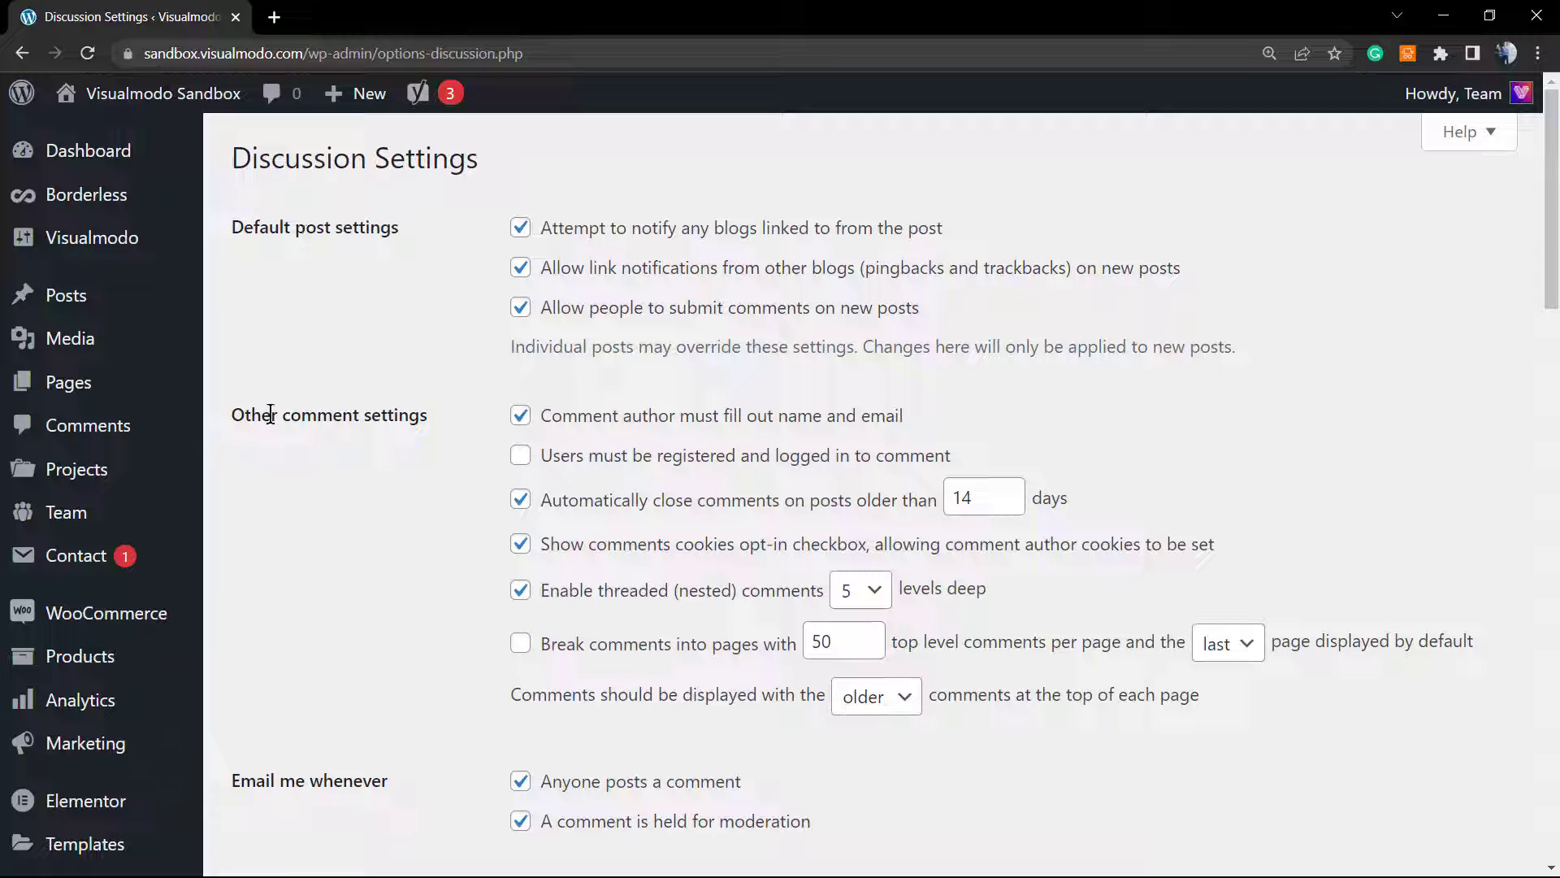
Examine the Discussion settings sections, from the other comment settings through moderation and disallowed comment keys to avatars
triple_click(329, 416)
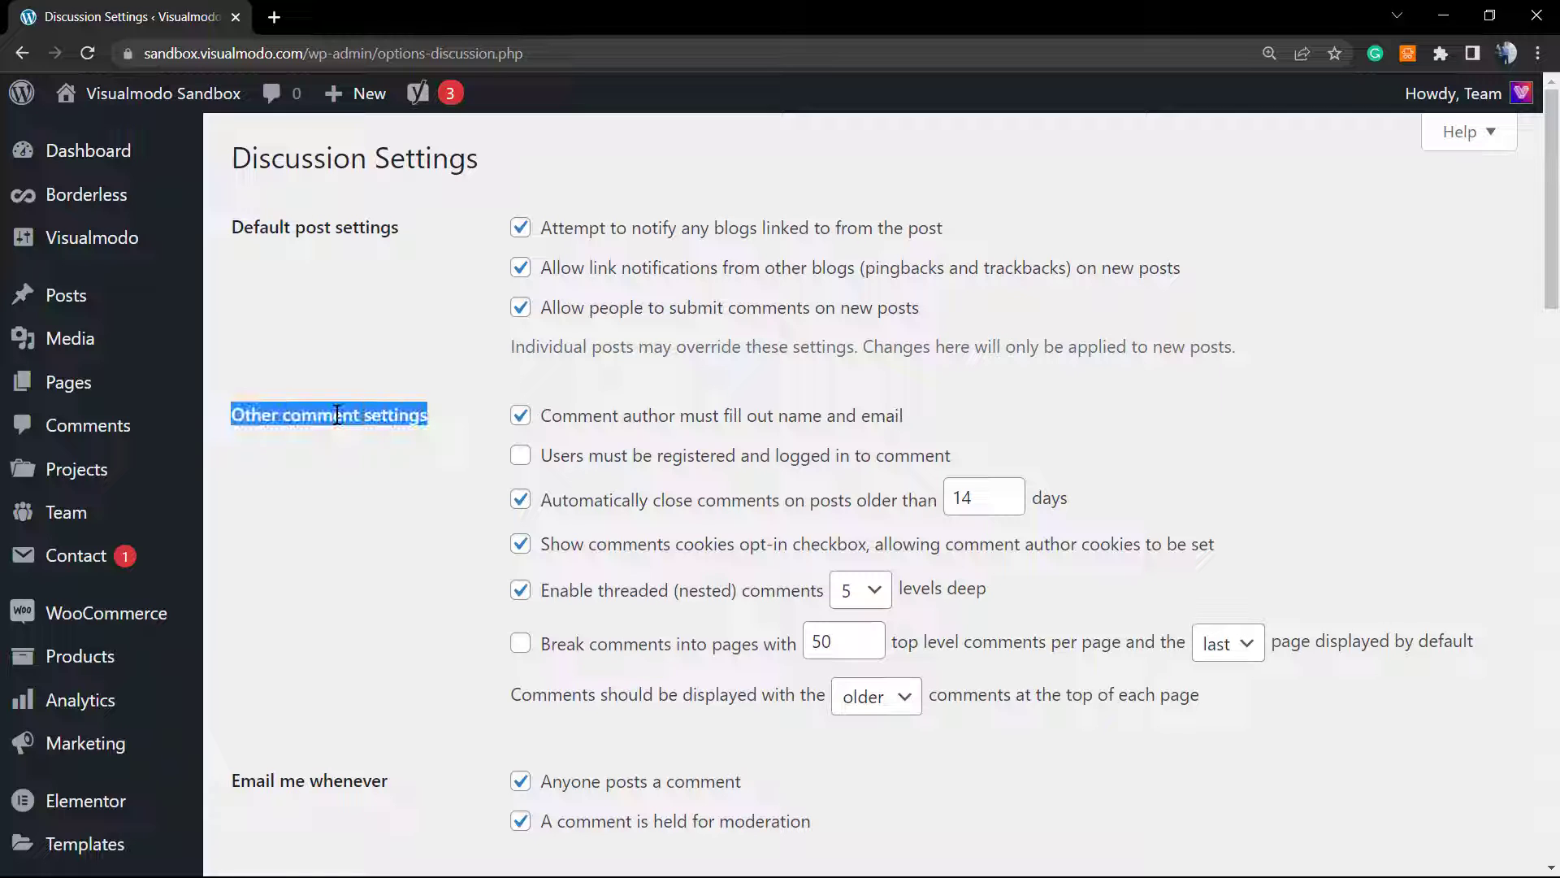
scroll(335, 419, "down", 3)
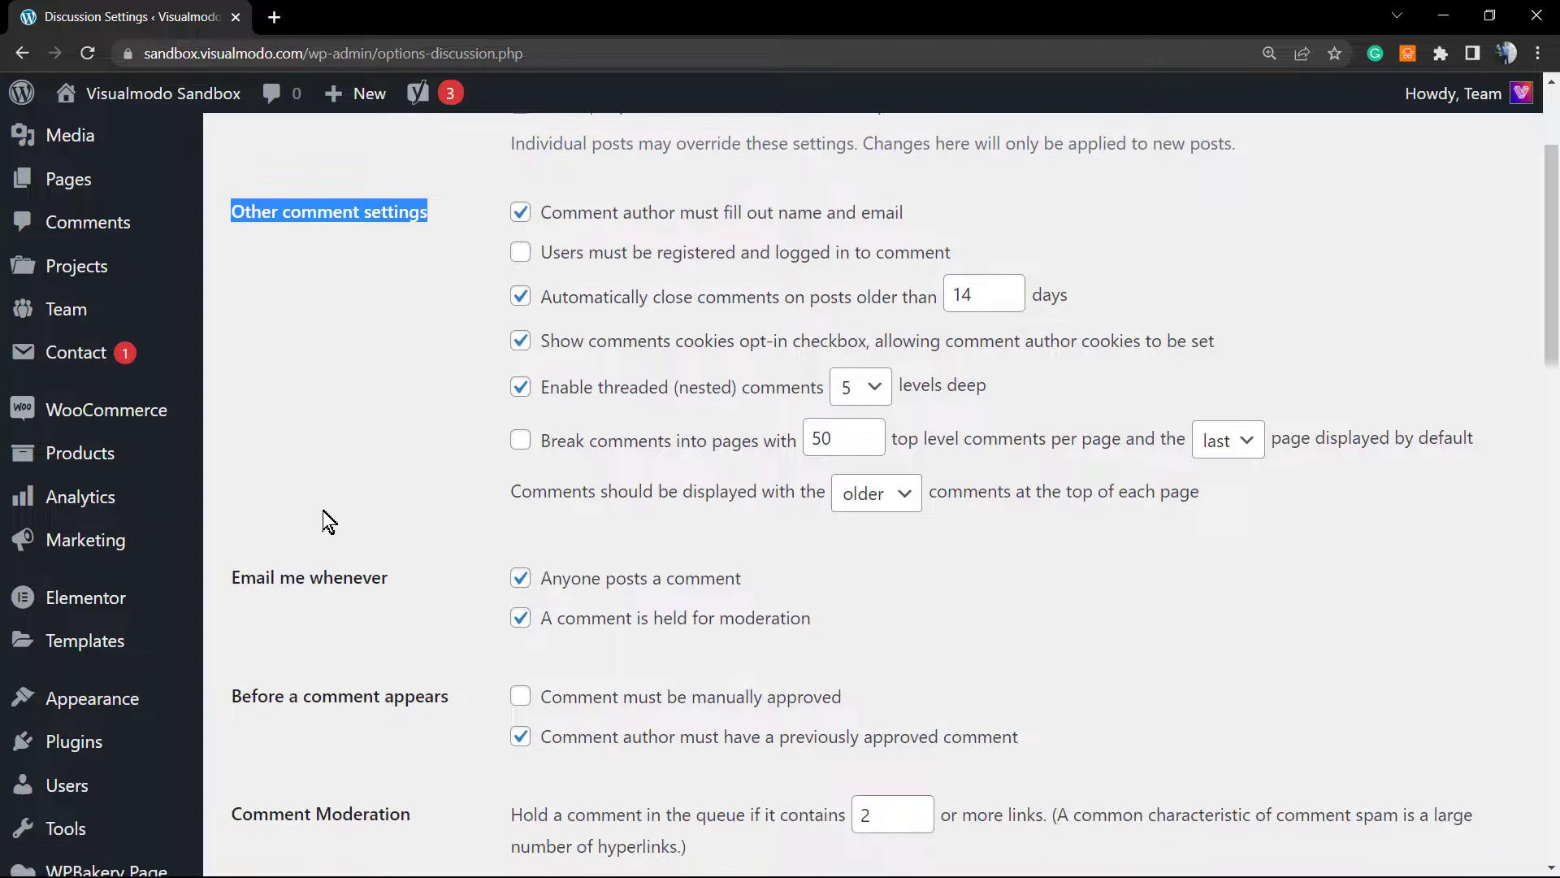
scroll(329, 520, "down", 2)
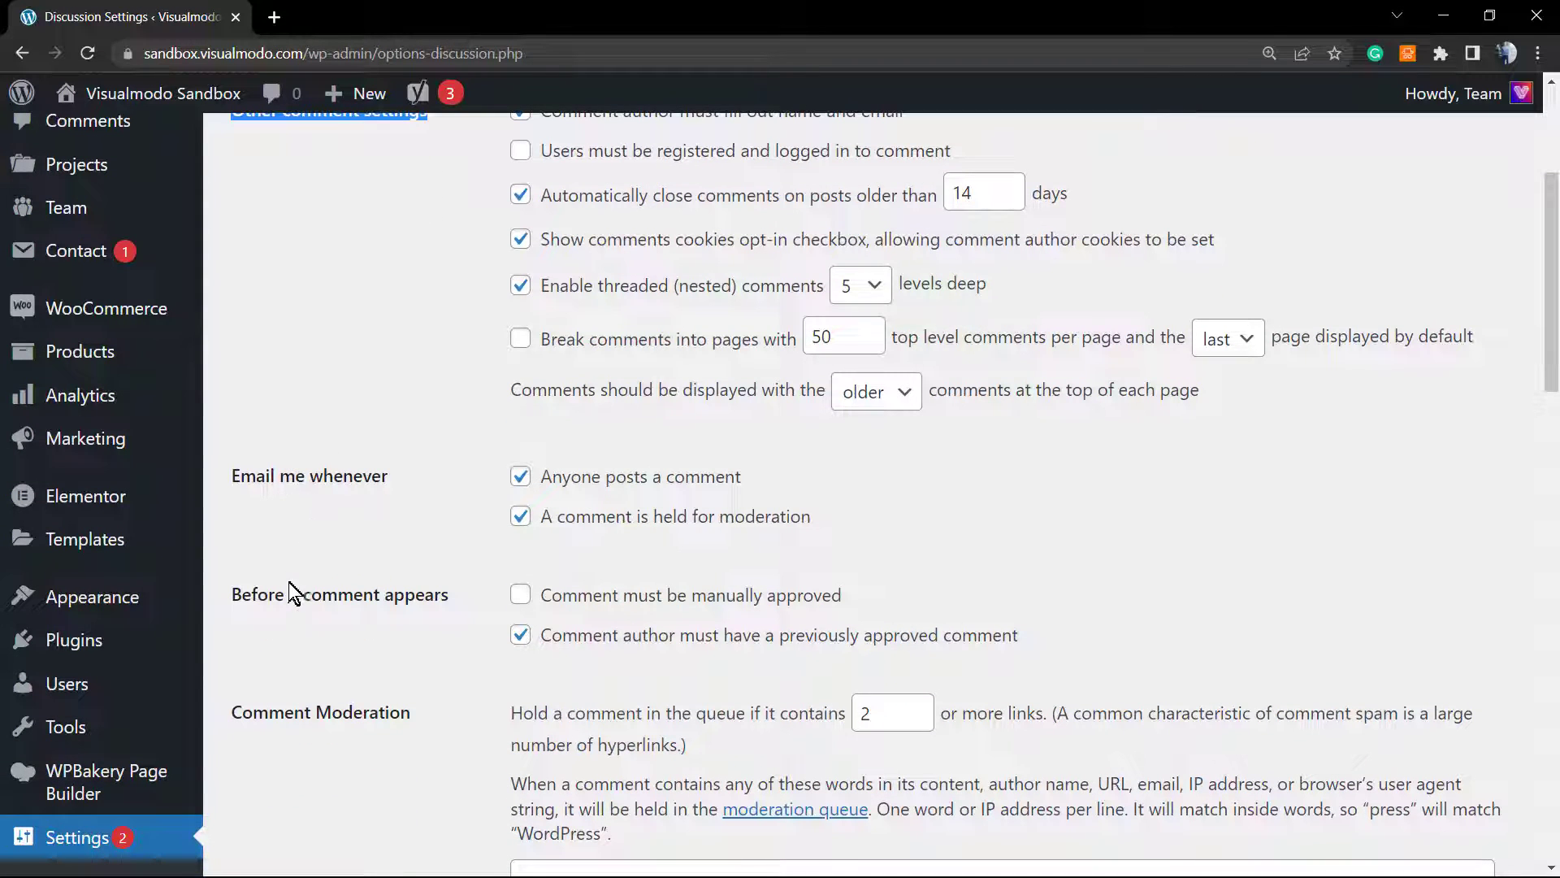
scroll(291, 589, "down", 1)
scroll(284, 606, "down", 2)
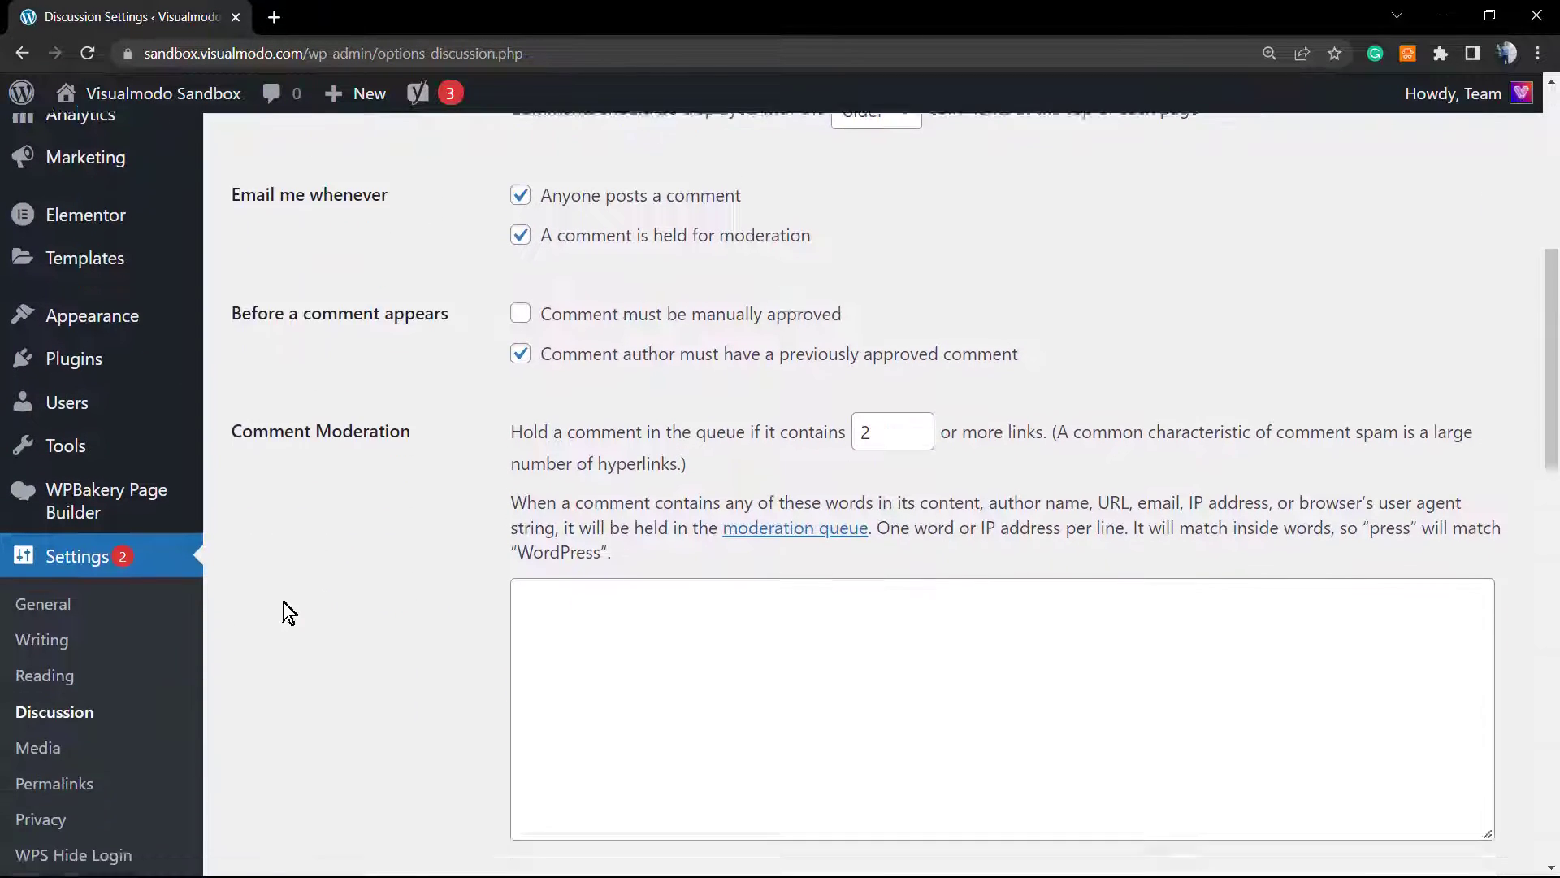
scroll(284, 607, "down", 5)
triple_click(255, 470)
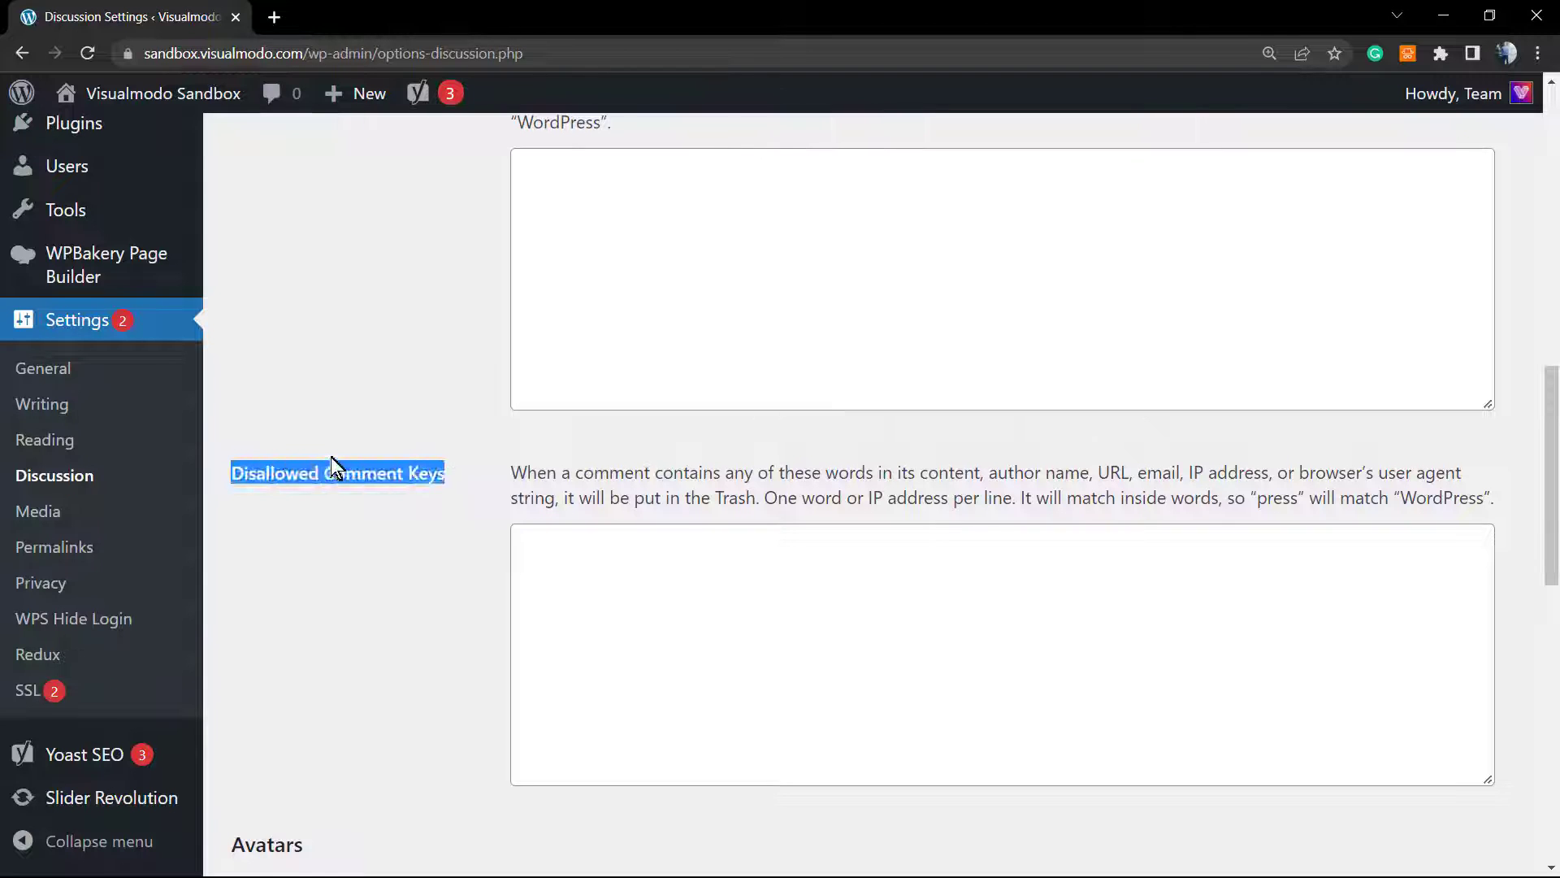
scroll(317, 431, "down", 5)
scroll(329, 406, "up", 15)
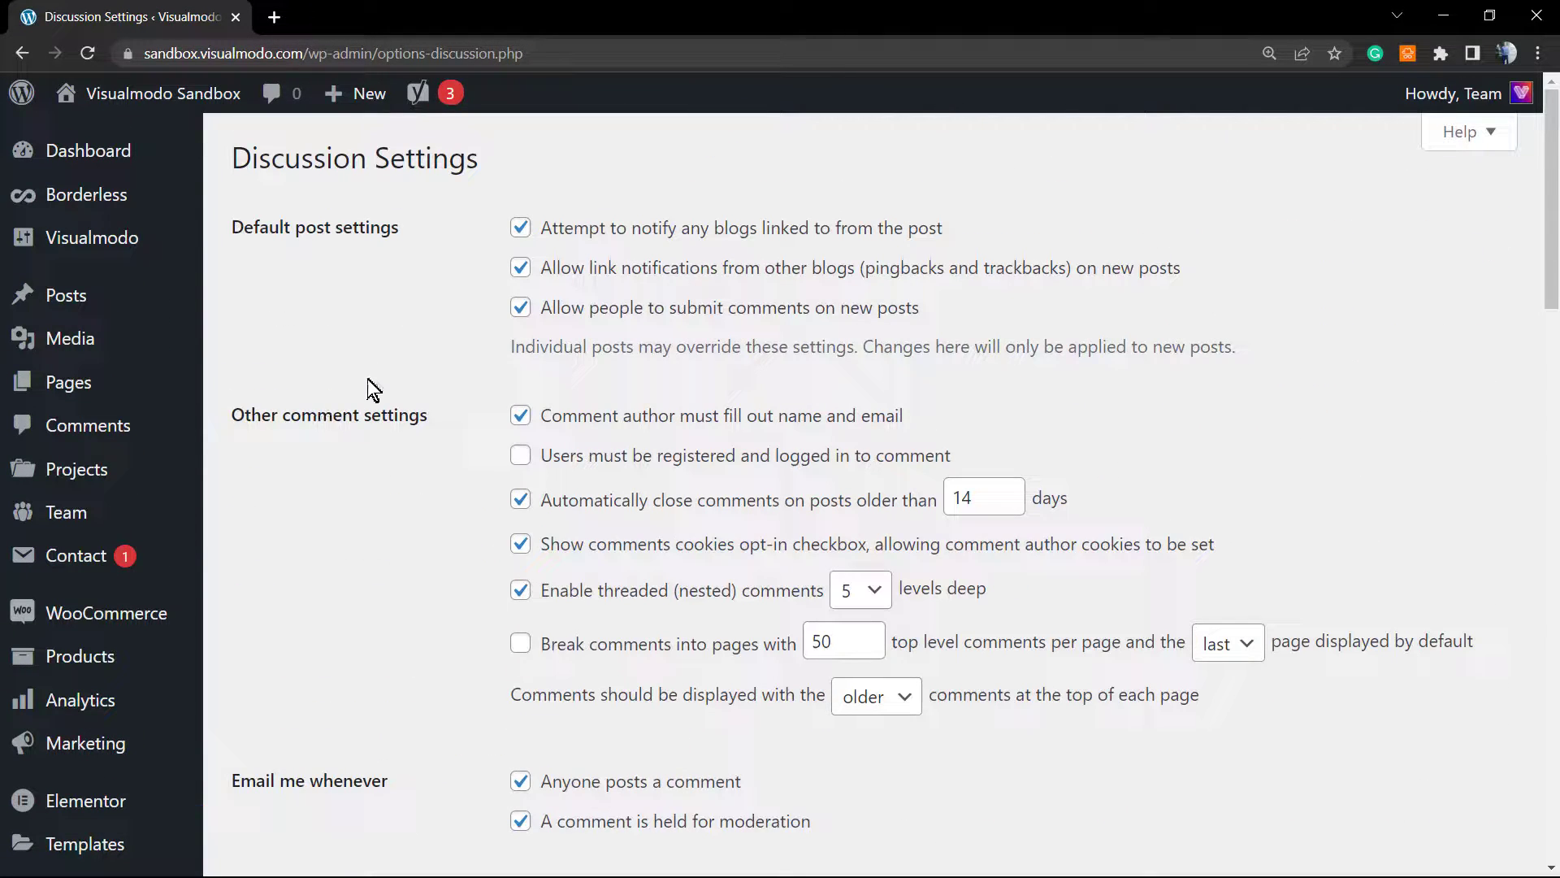
Disable automatic closing of comments on older posts and save the Discussion settings
triple_click(317, 416)
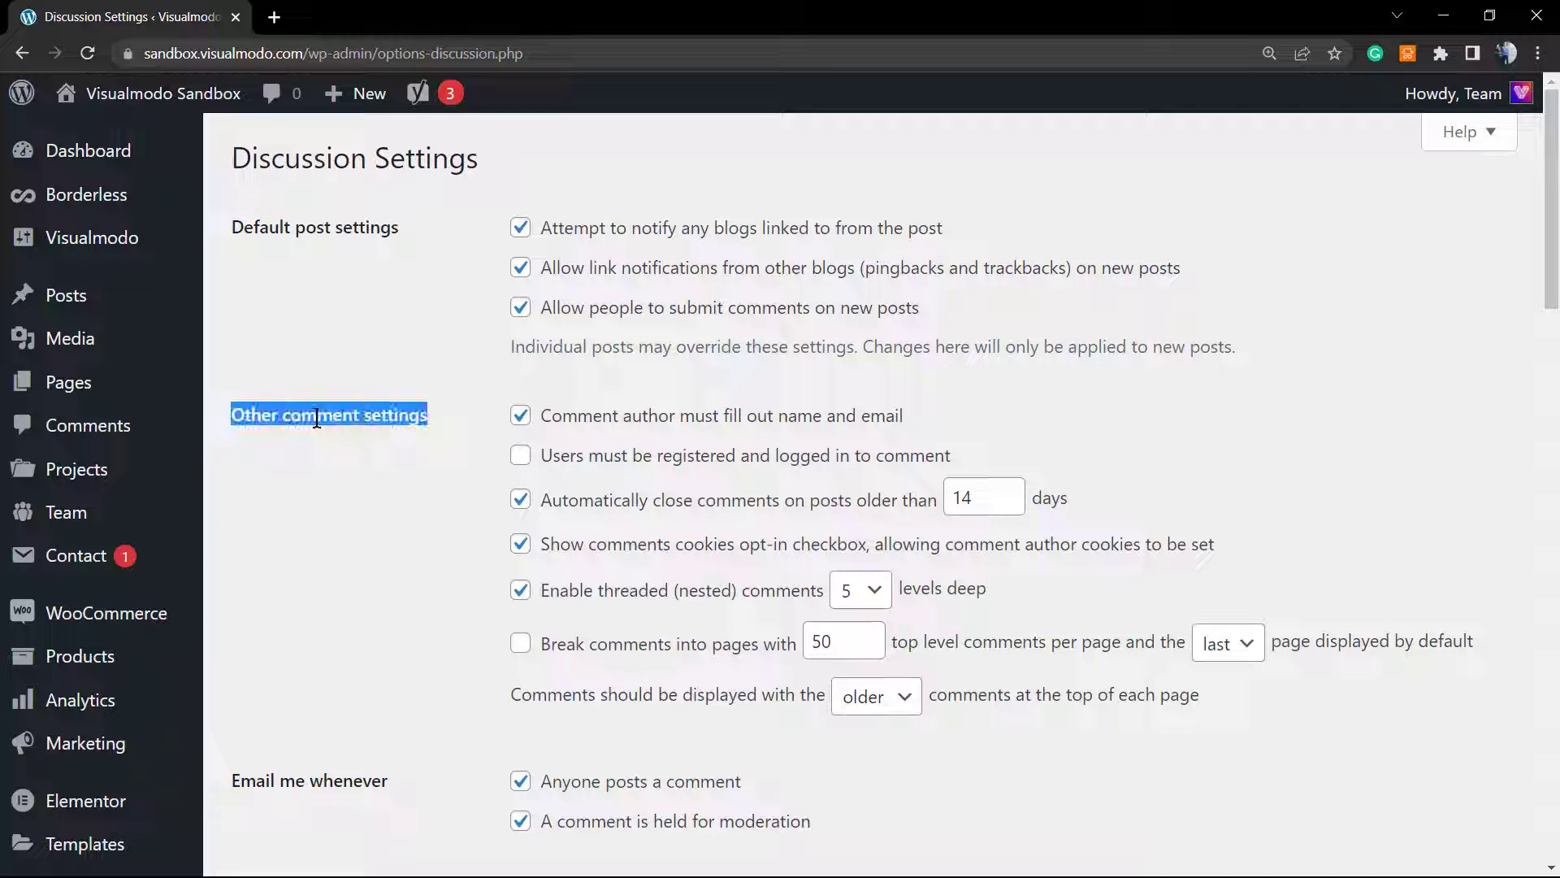
double_click(579, 502)
left_click(582, 502)
triple_click(681, 504)
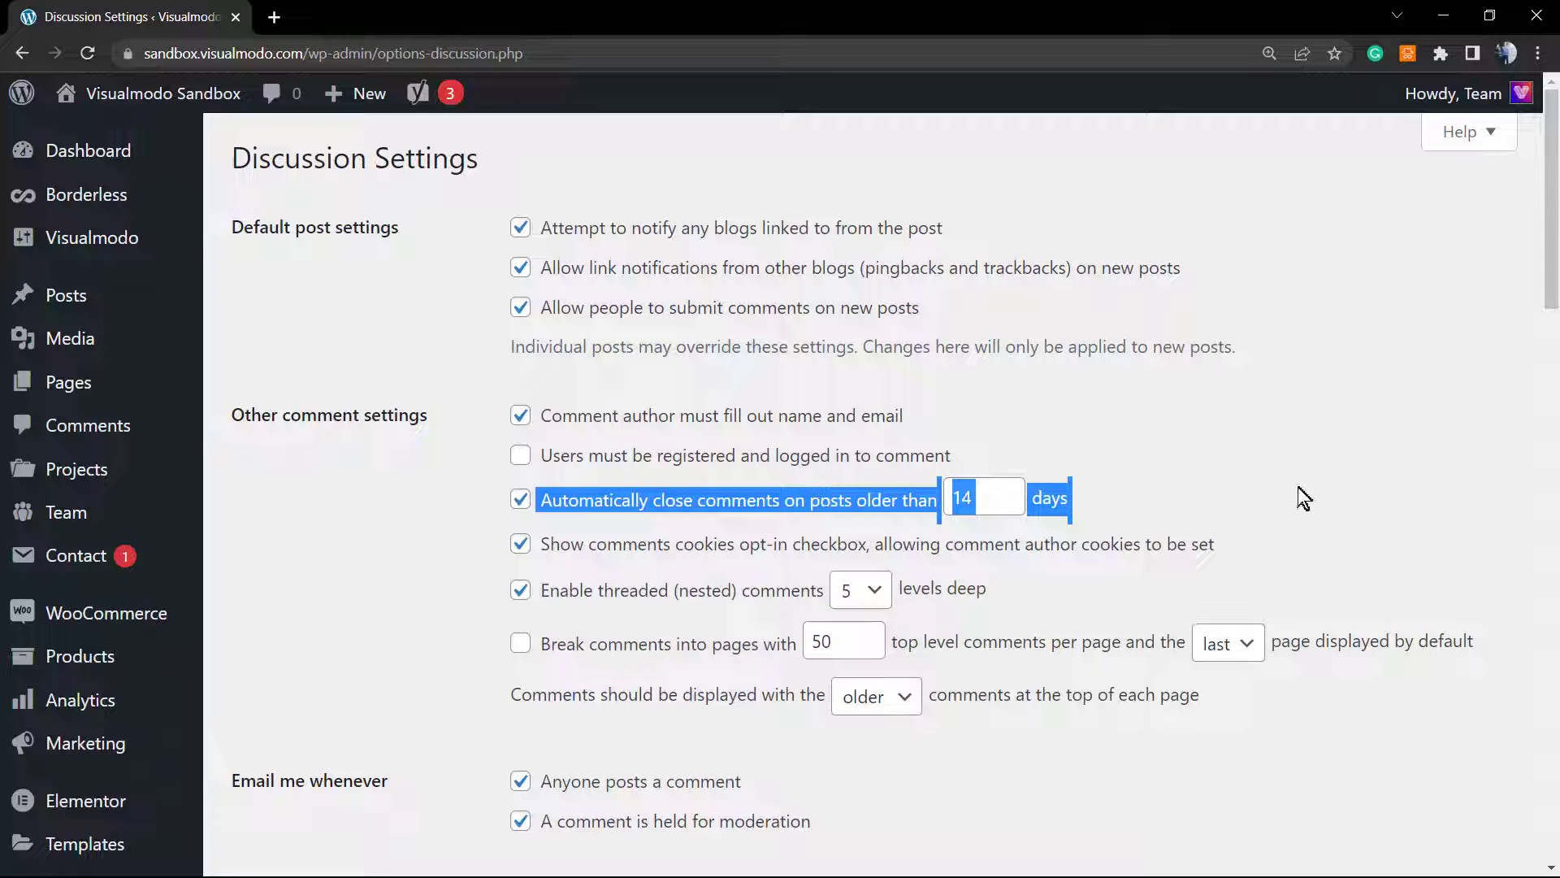
left_click(987, 501)
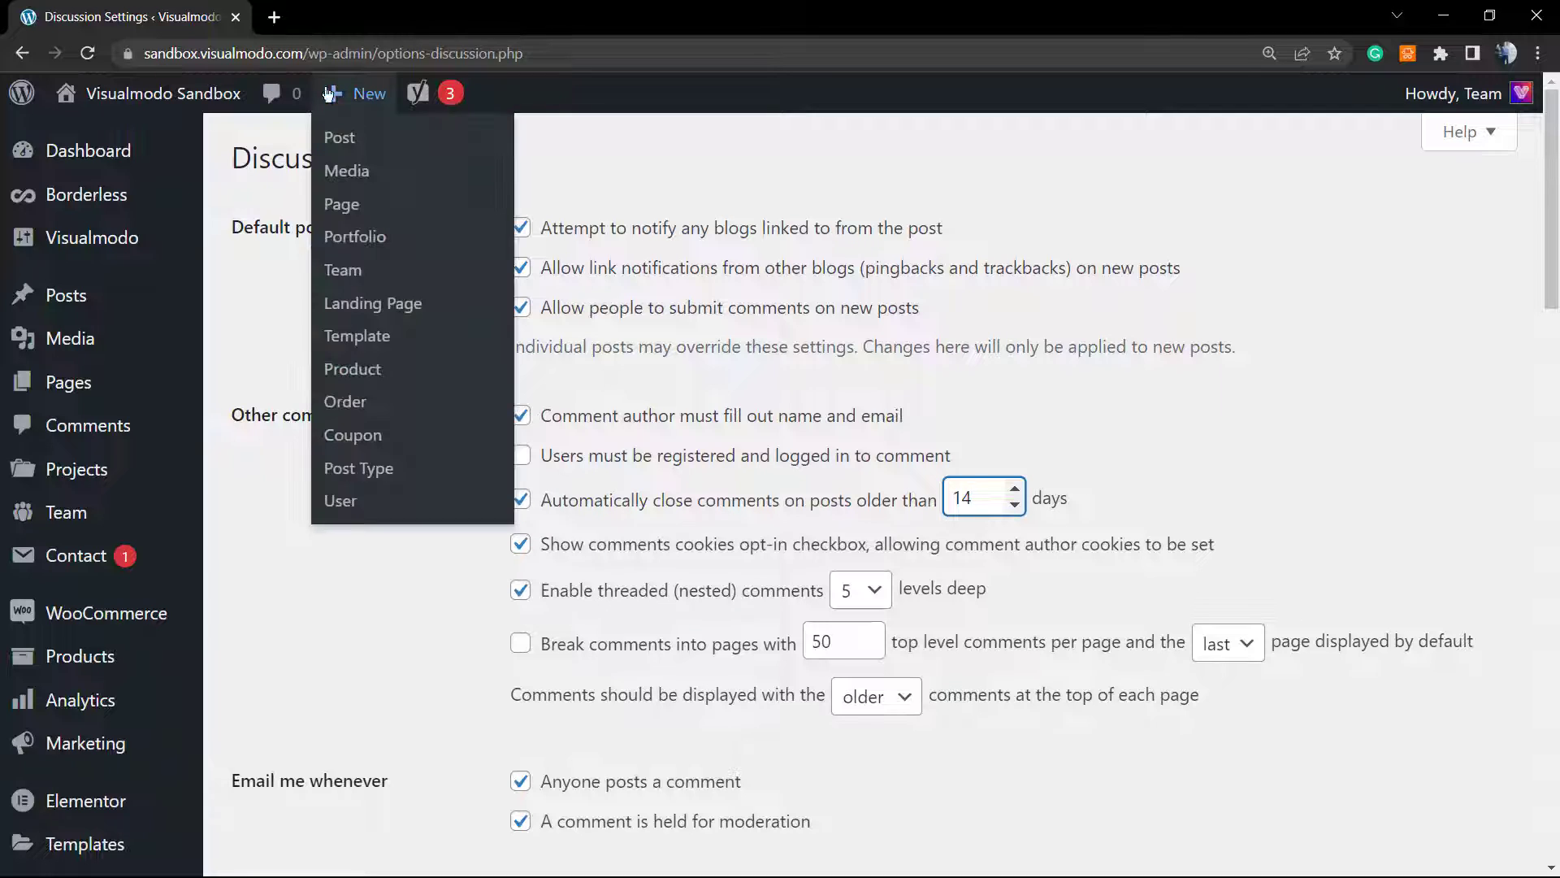
left_click(546, 502)
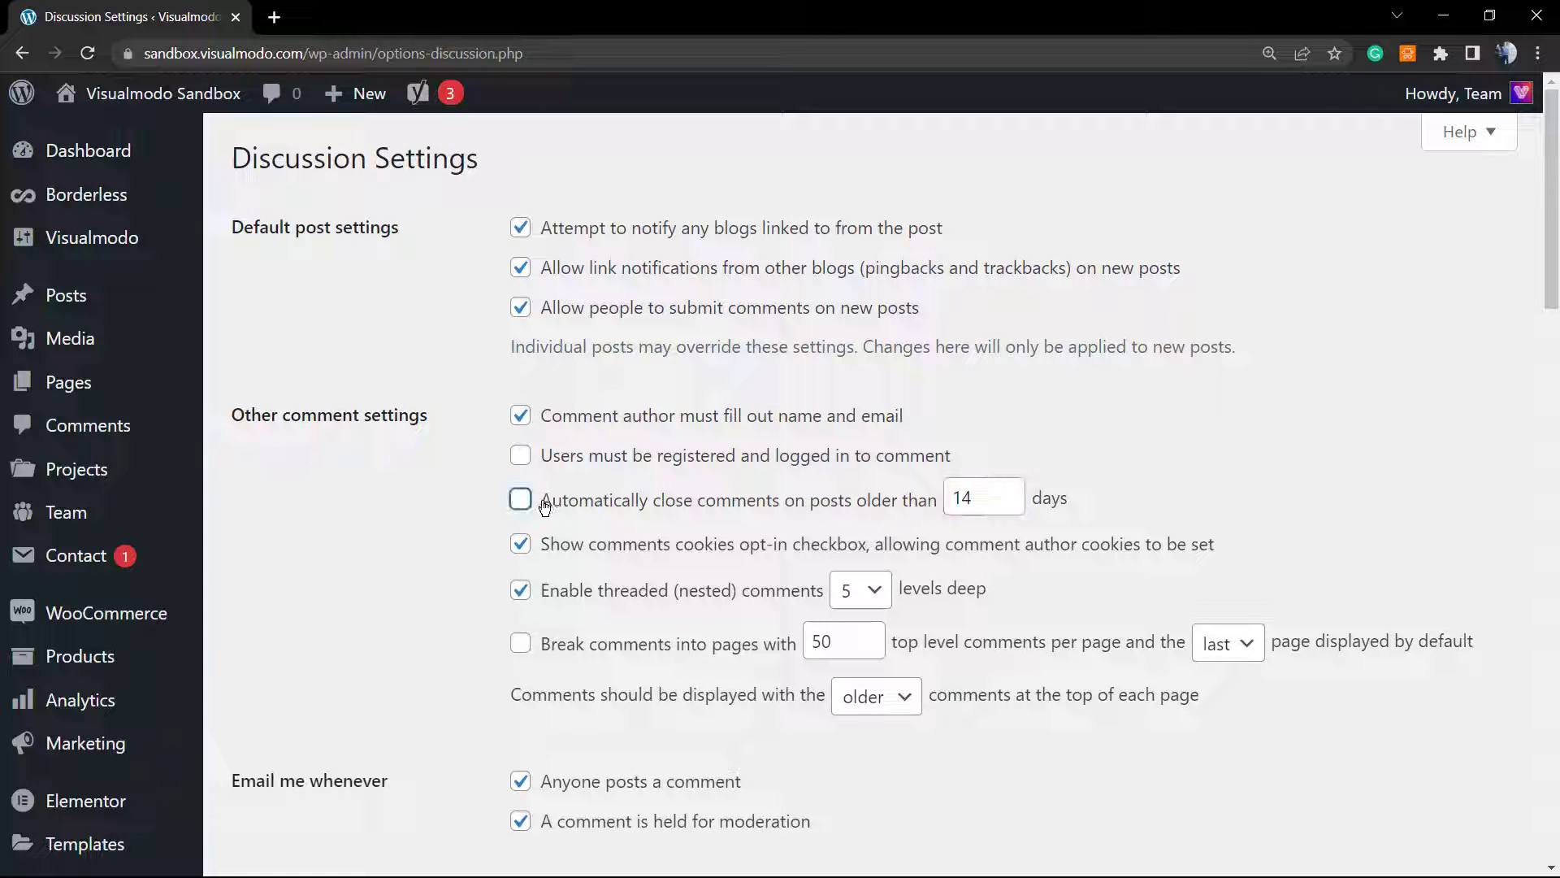
scroll(404, 532, "down", 15)
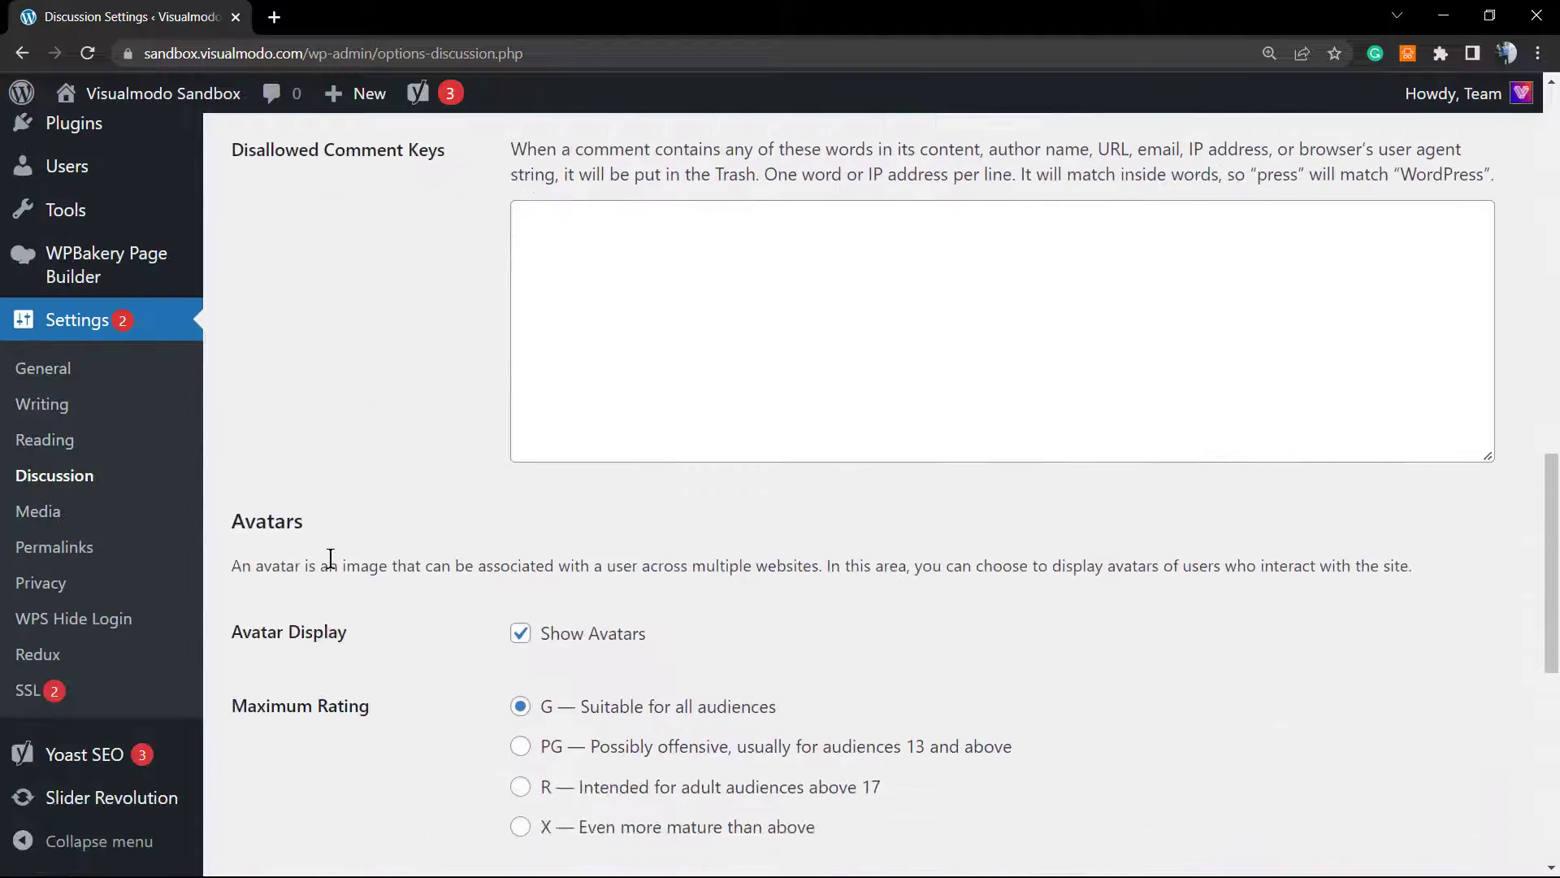
scroll(329, 559, "down", 8)
left_click(295, 745)
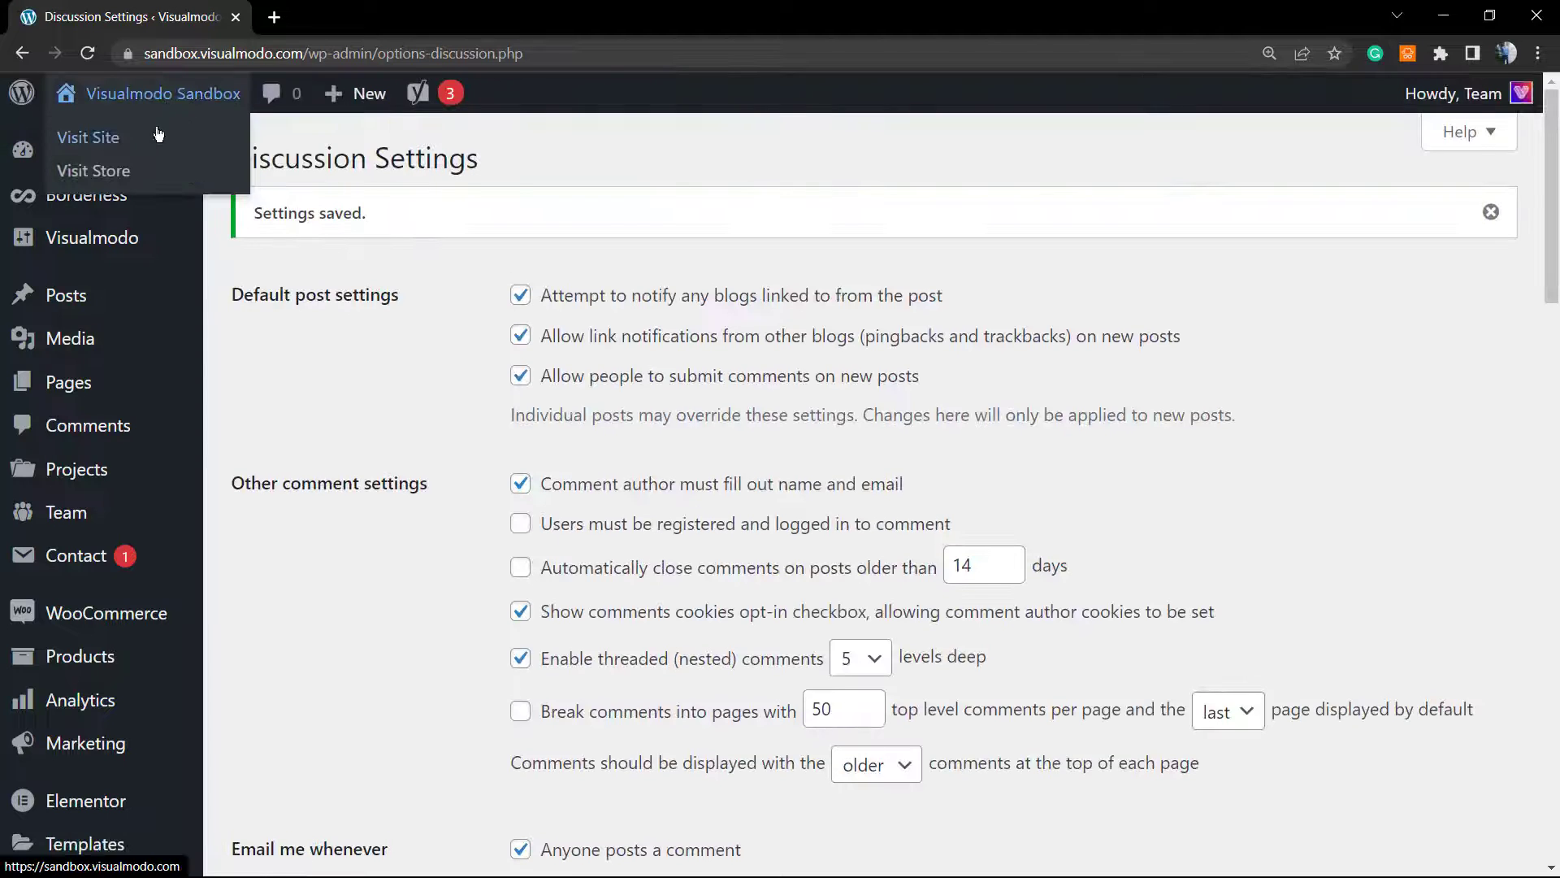
Open the site's blog in a new tab and check the "Your Online Blog Made Easy" post for a comment form
right_click(158, 134)
left_click(212, 149)
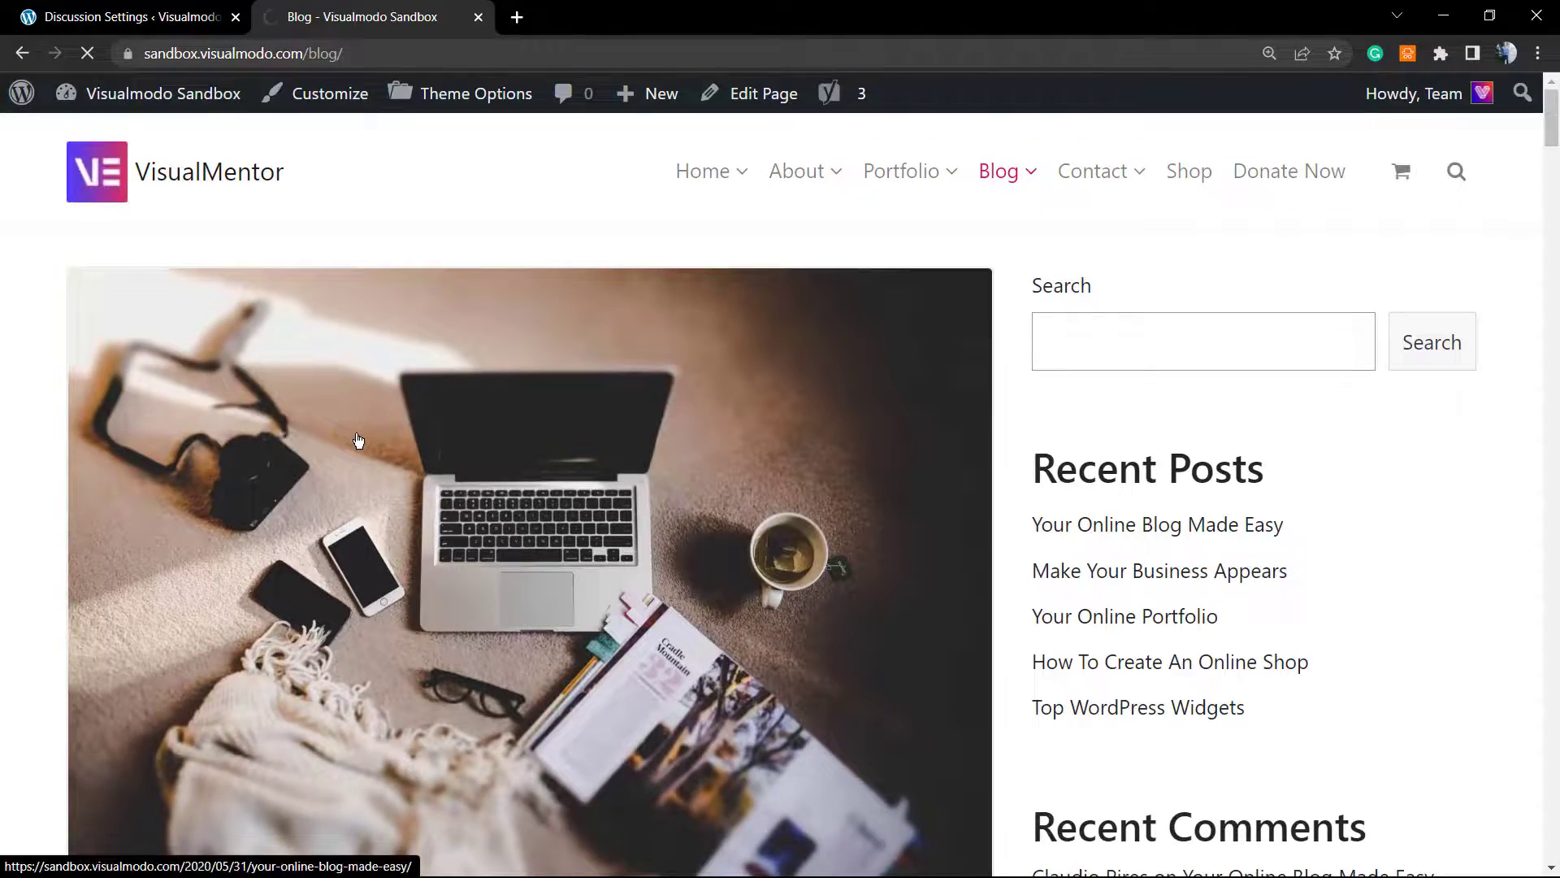
left_click(371, 404)
scroll(362, 350, "down", 12)
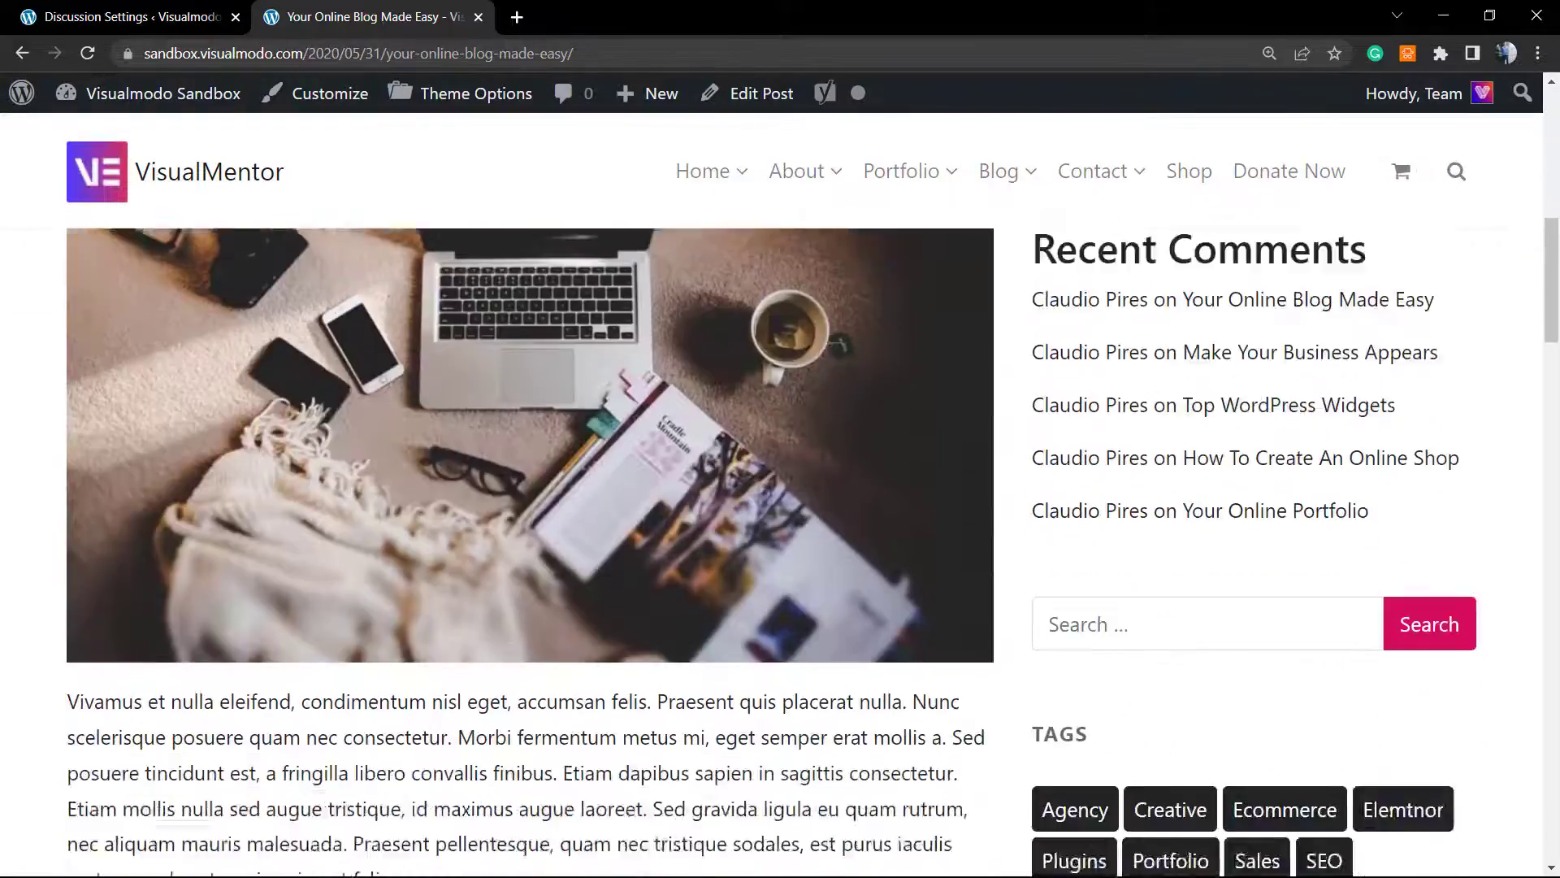
scroll(358, 342, "down", 20)
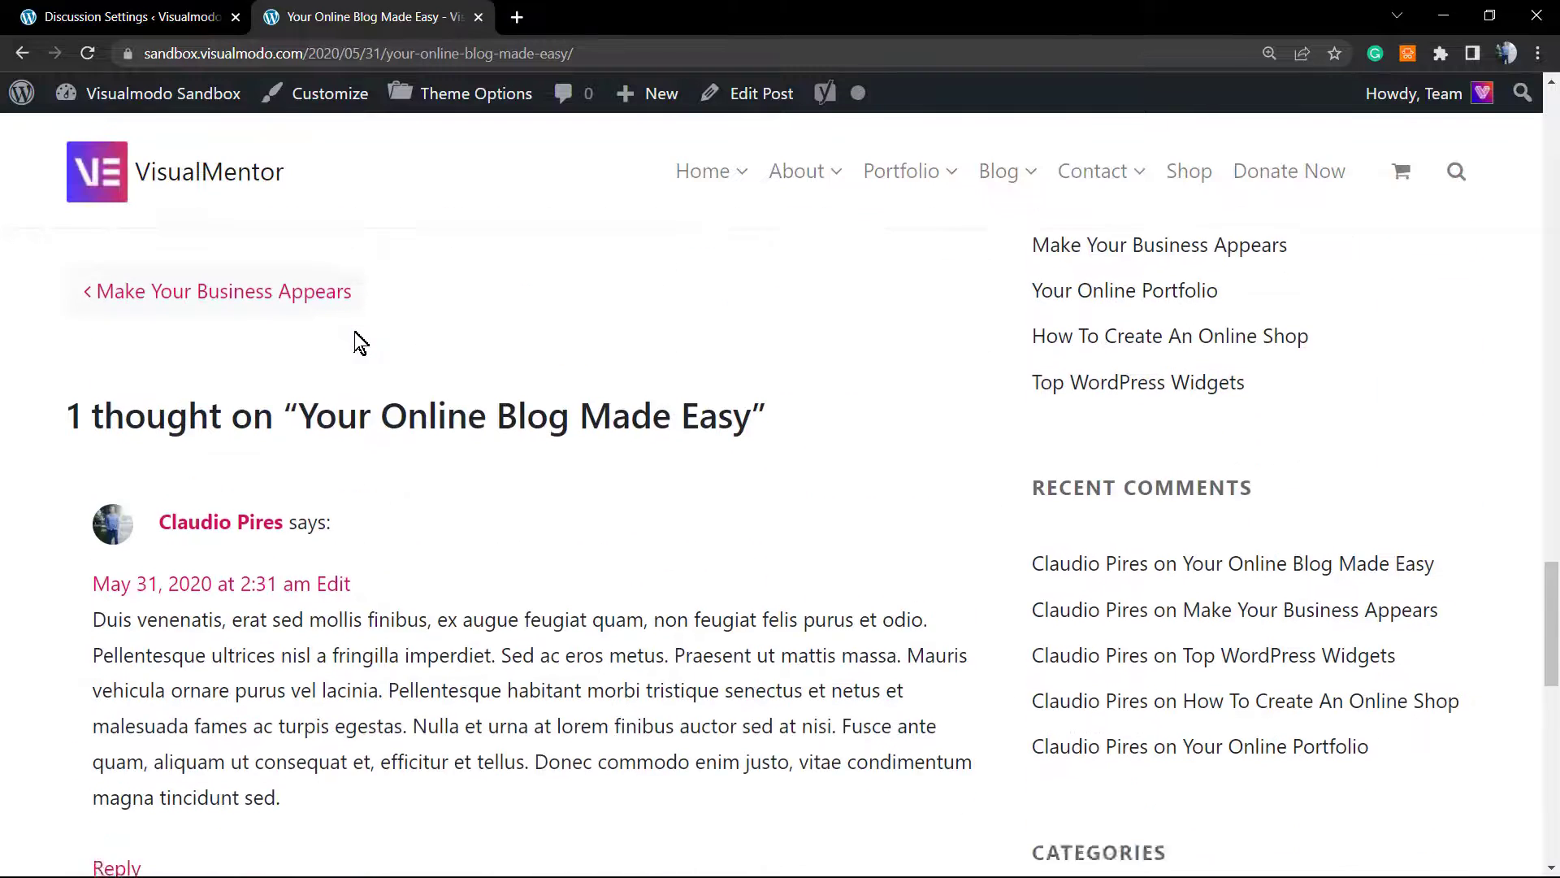
scroll(357, 342, "down", 5)
left_click(275, 446)
scroll(310, 446, "up", 1)
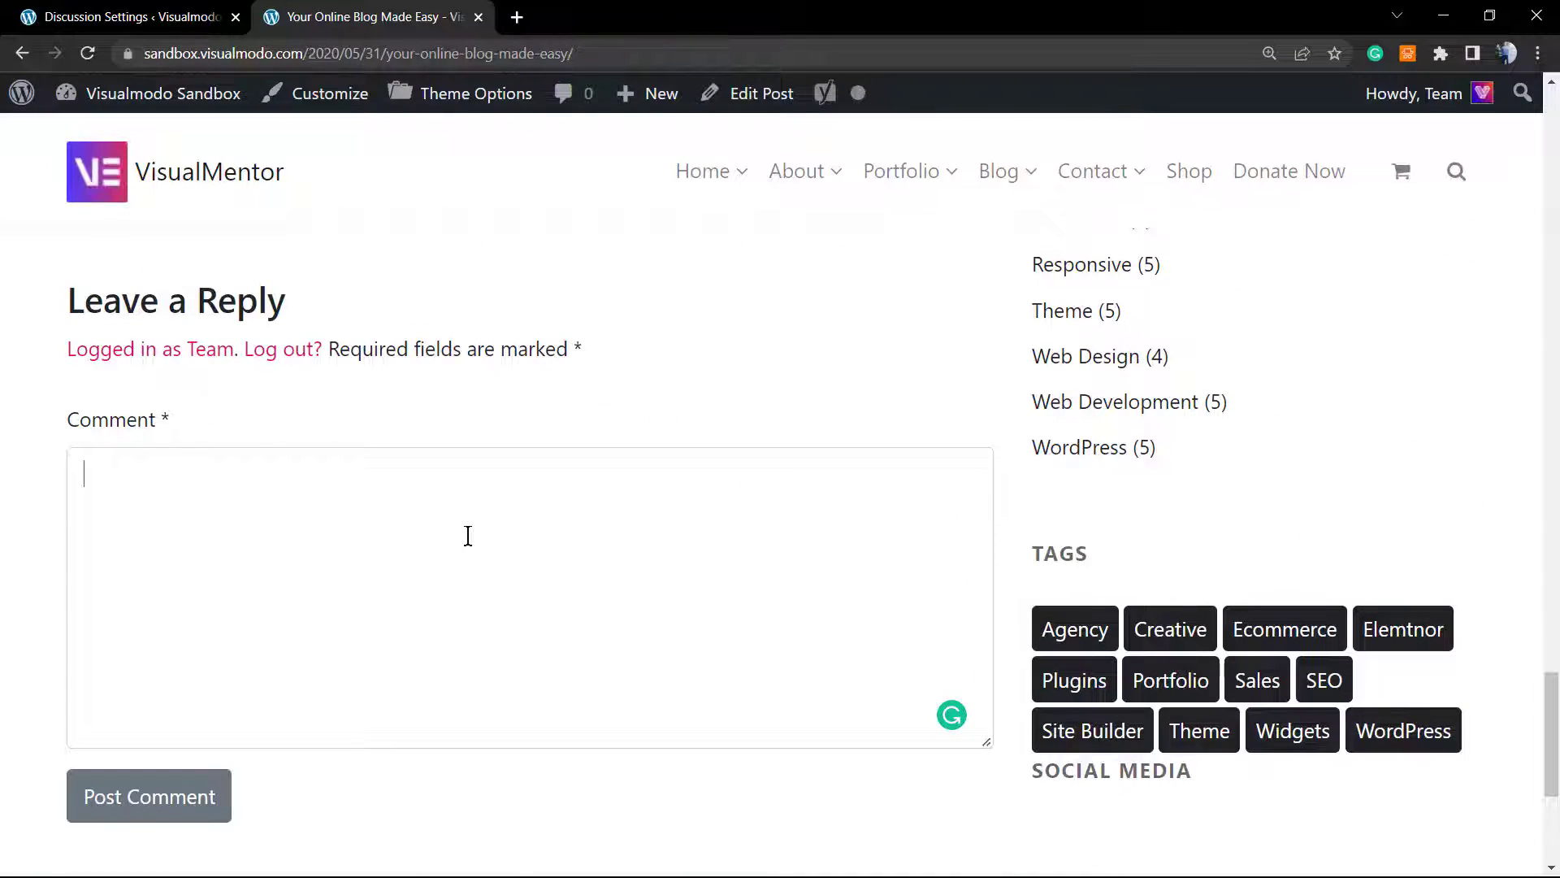
Return to the Discussion settings and examine the options for nested comment depth and for breaking comments into pages
left_click(130, 17)
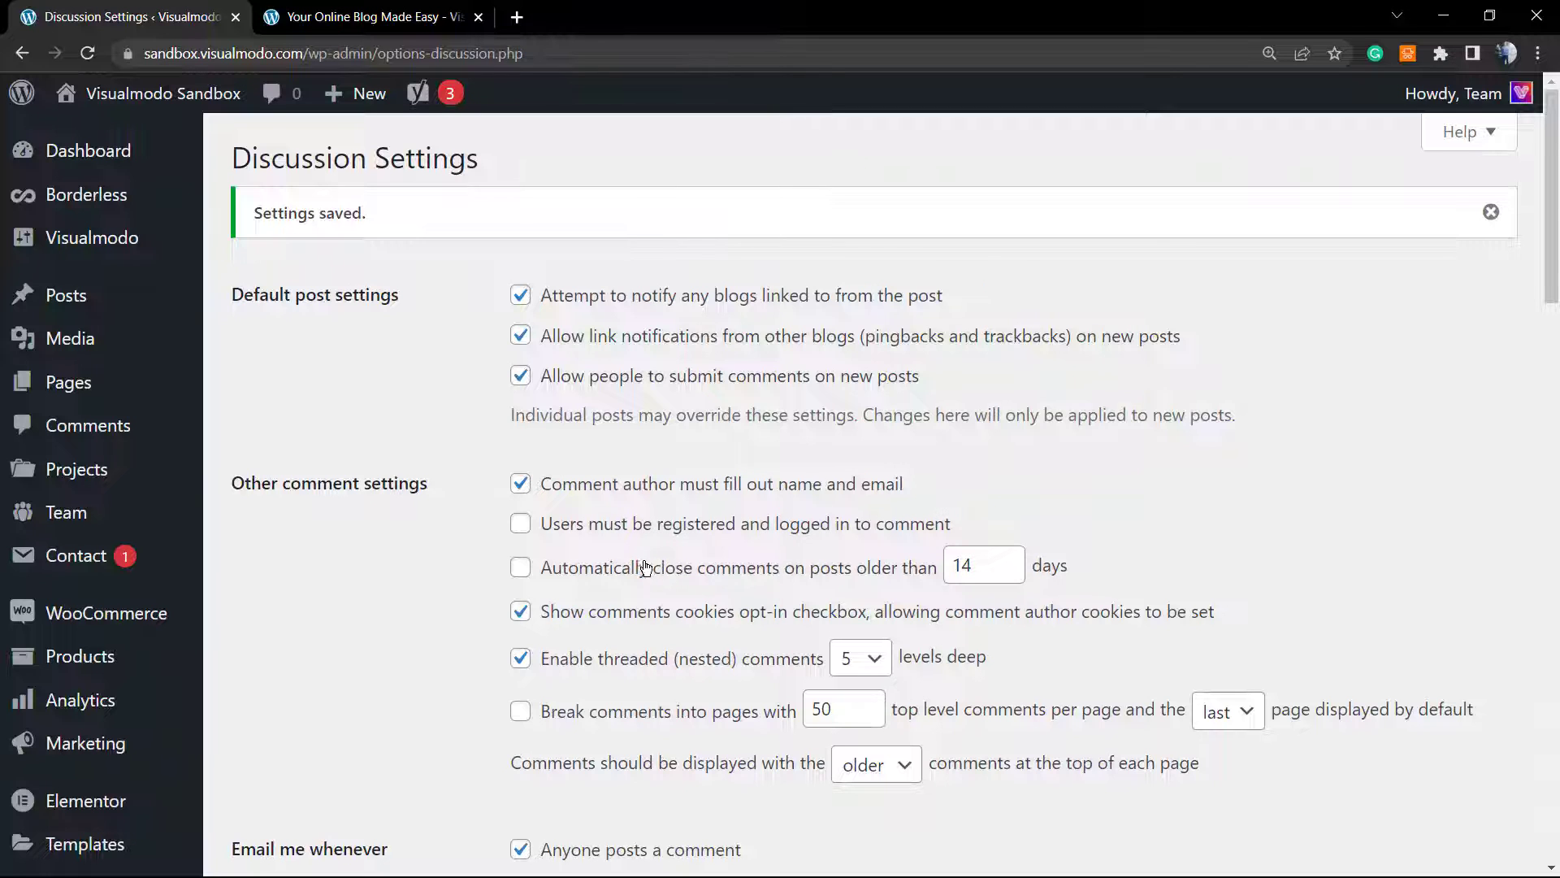
scroll(651, 560, "down", 2)
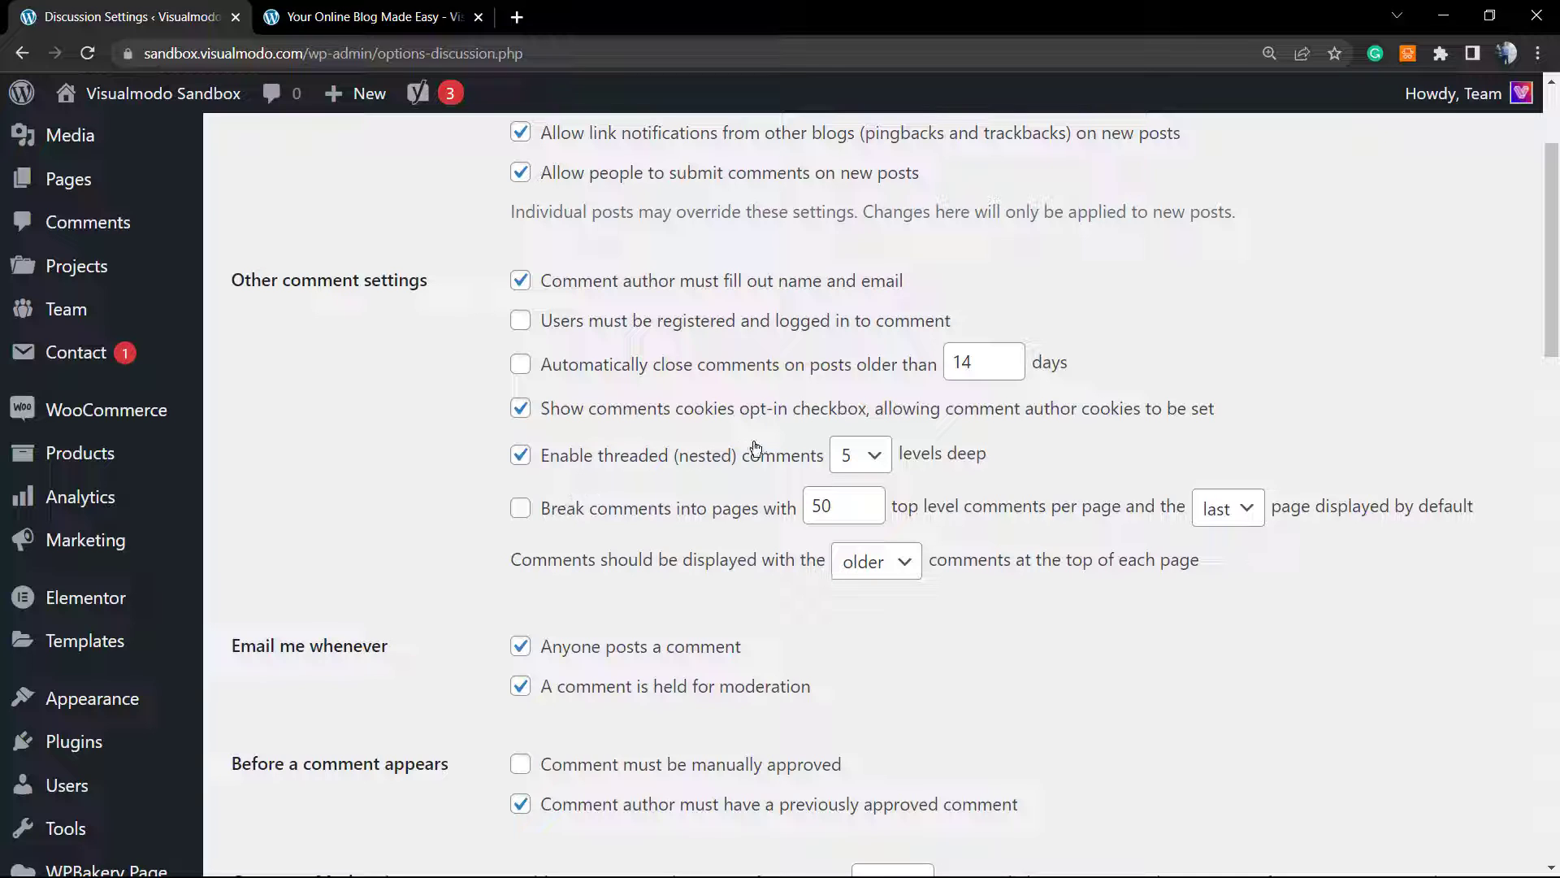
left_click(870, 465)
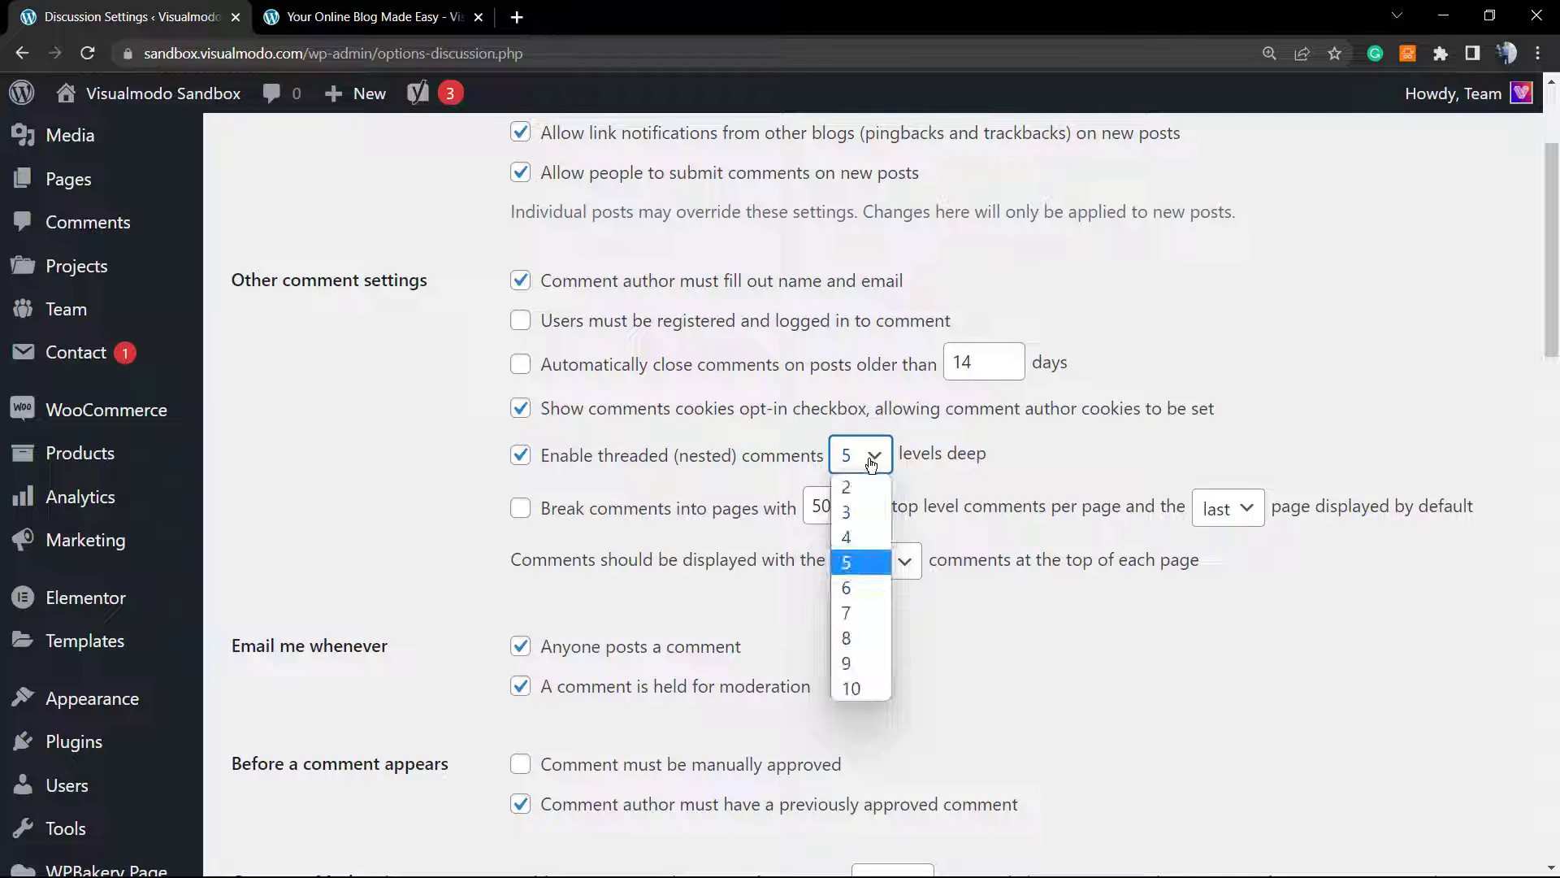
left_click(868, 464)
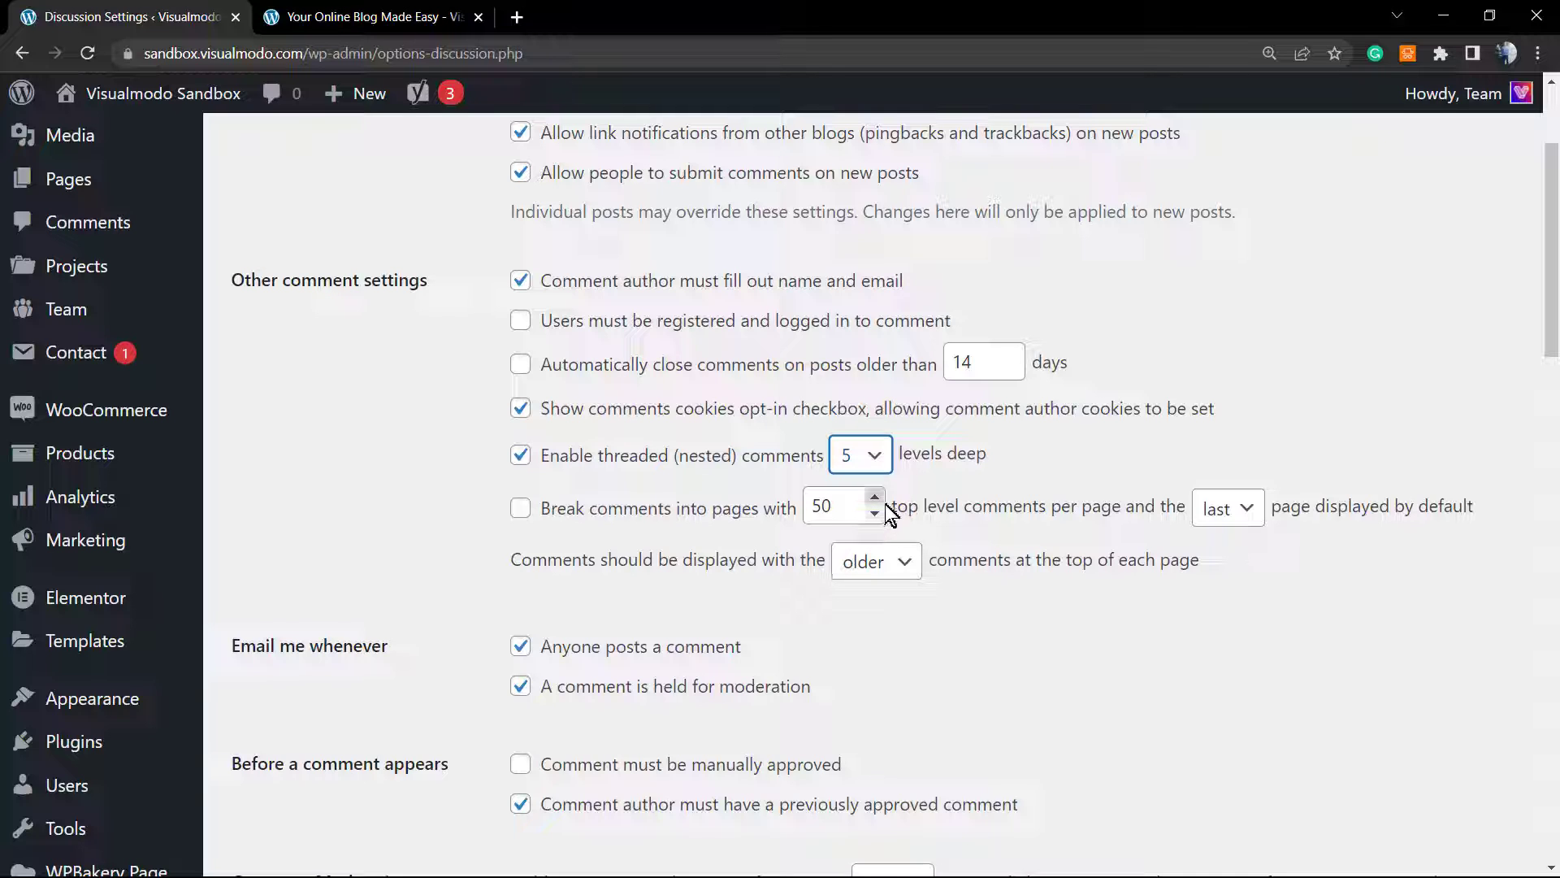
triple_click(914, 516)
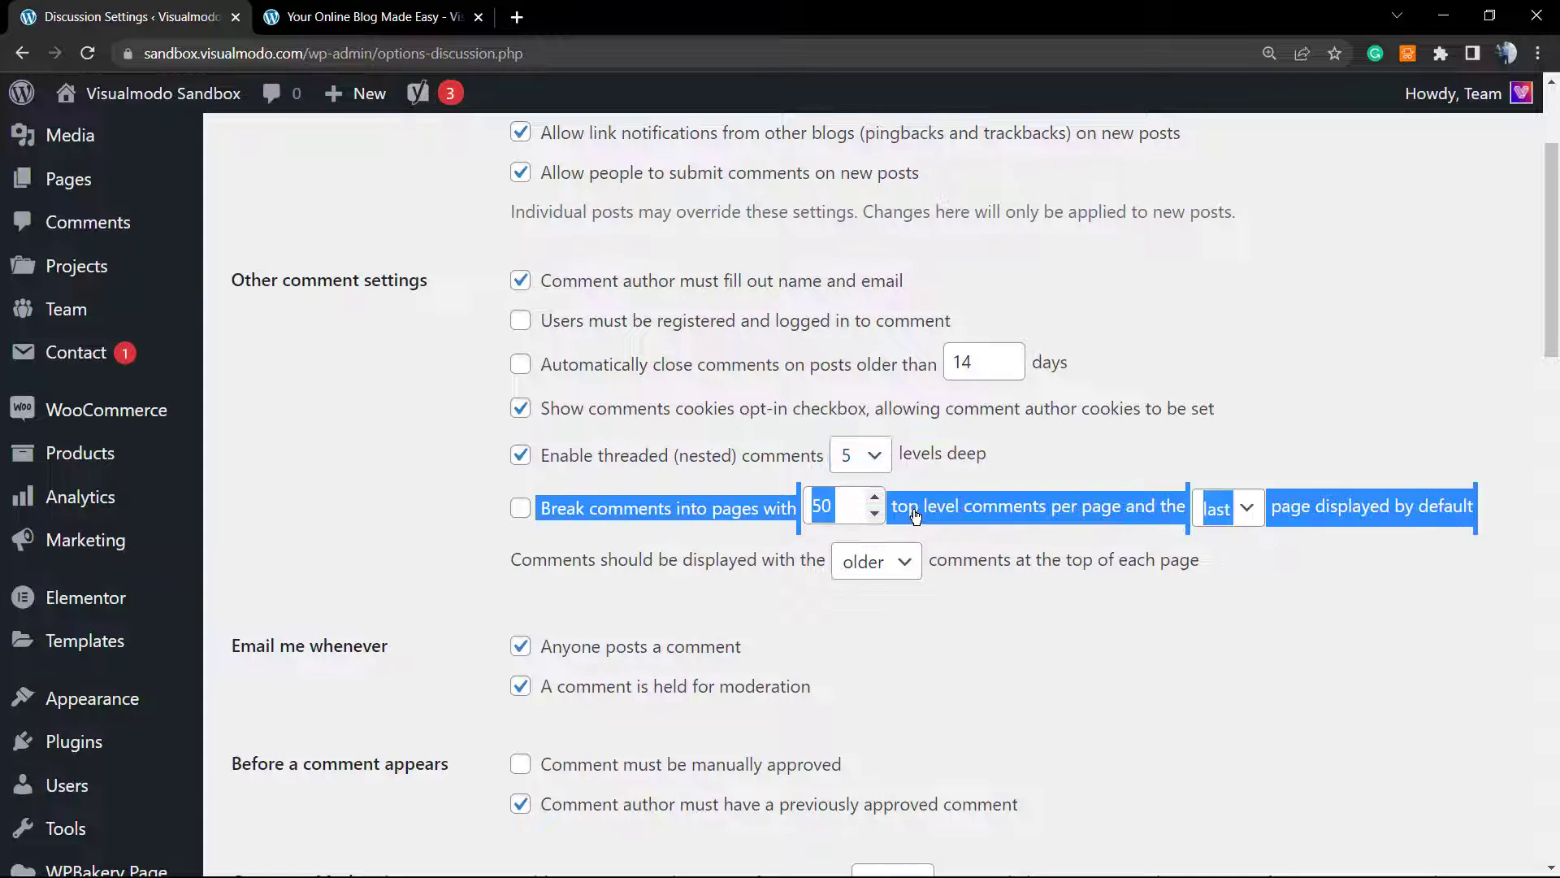
left_click(914, 517)
left_click(1238, 527)
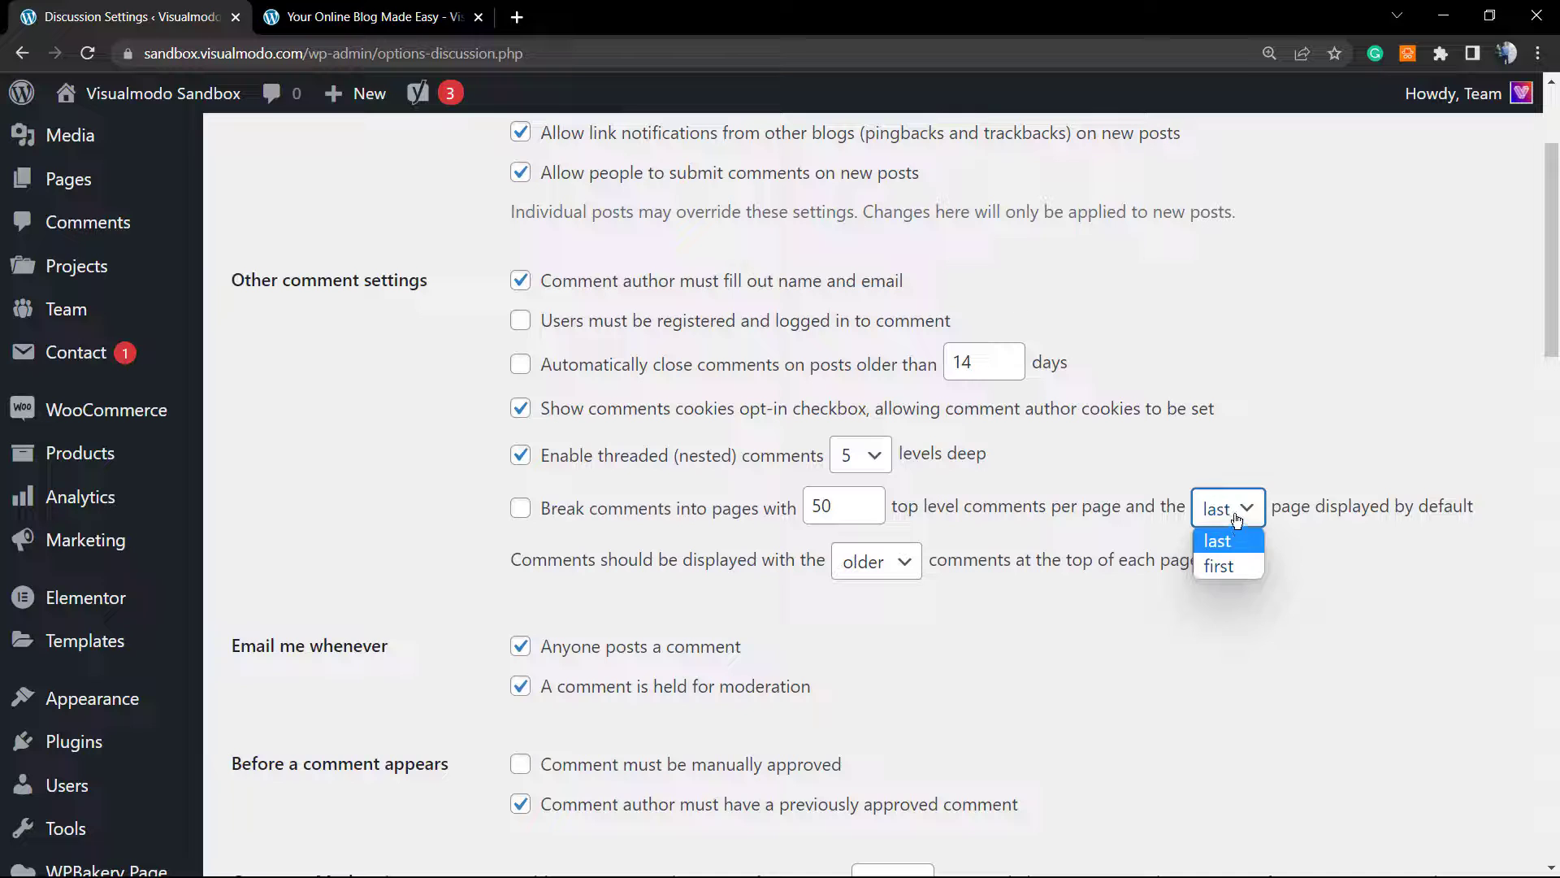
left_click(1236, 519)
triple_click(1318, 513)
left_click(1002, 504)
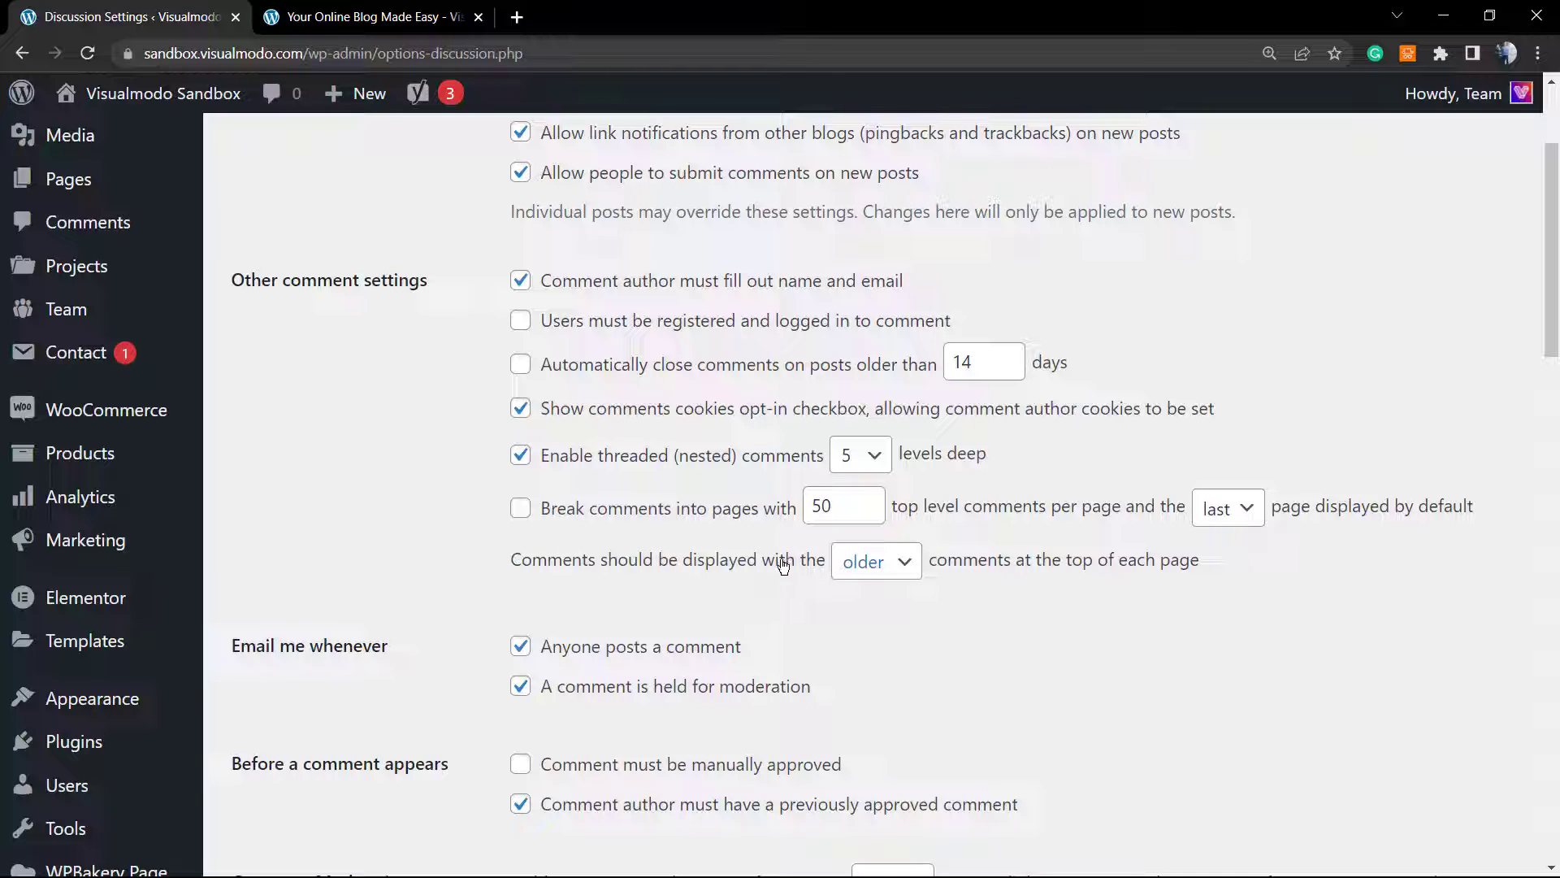
Examine the comment display order option in the Discussion settings and switch back to the "Your Online Blog Made Easy" post
left_click(887, 562)
left_click(888, 562)
triple_click(953, 562)
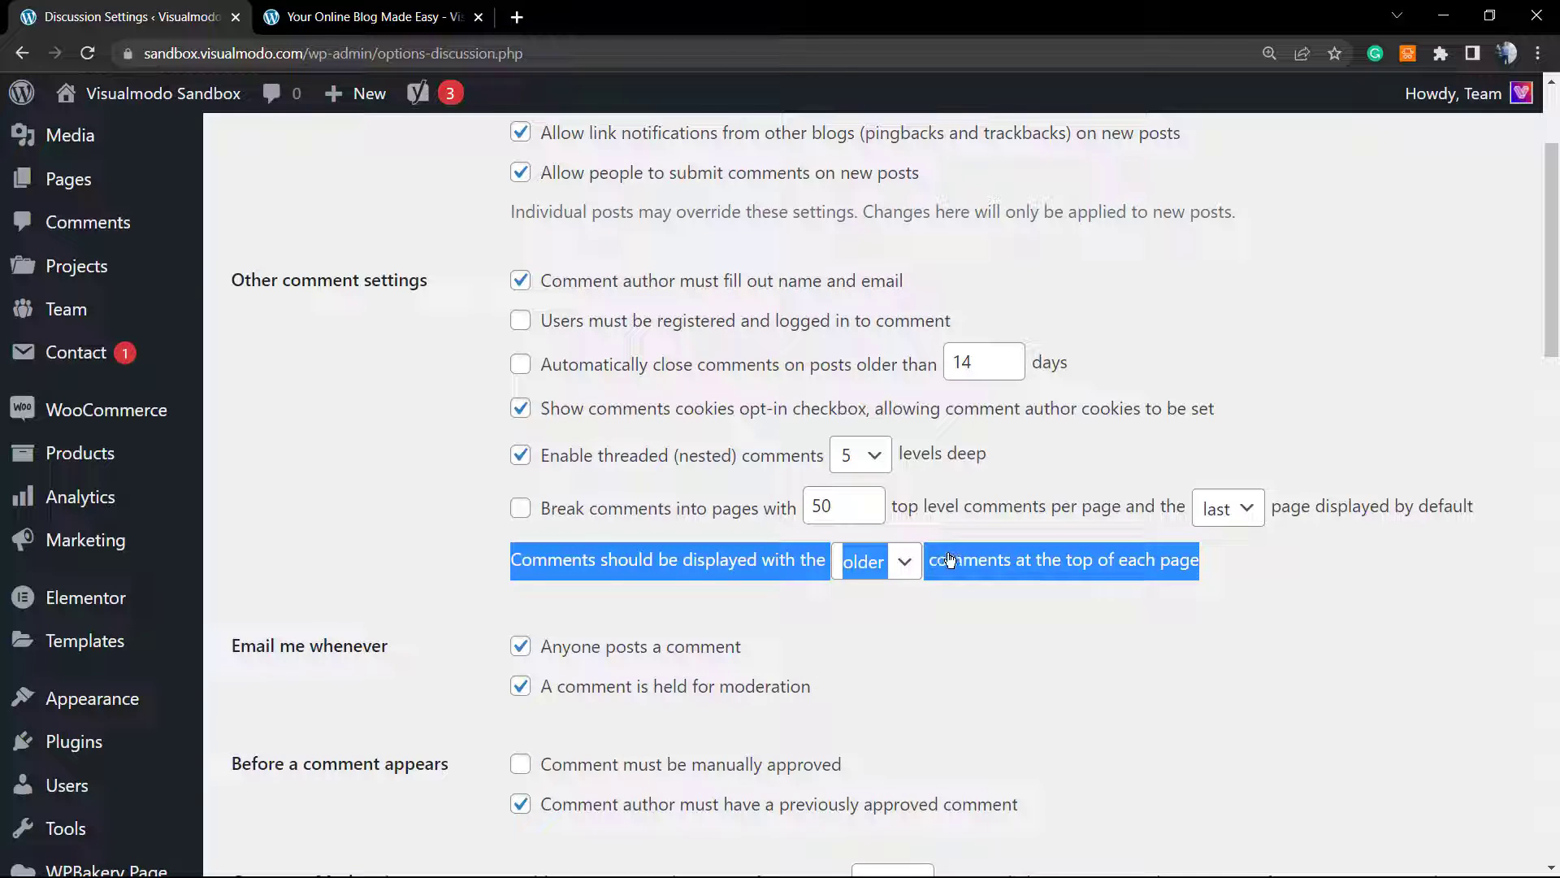
scroll(463, 569, "down", 1)
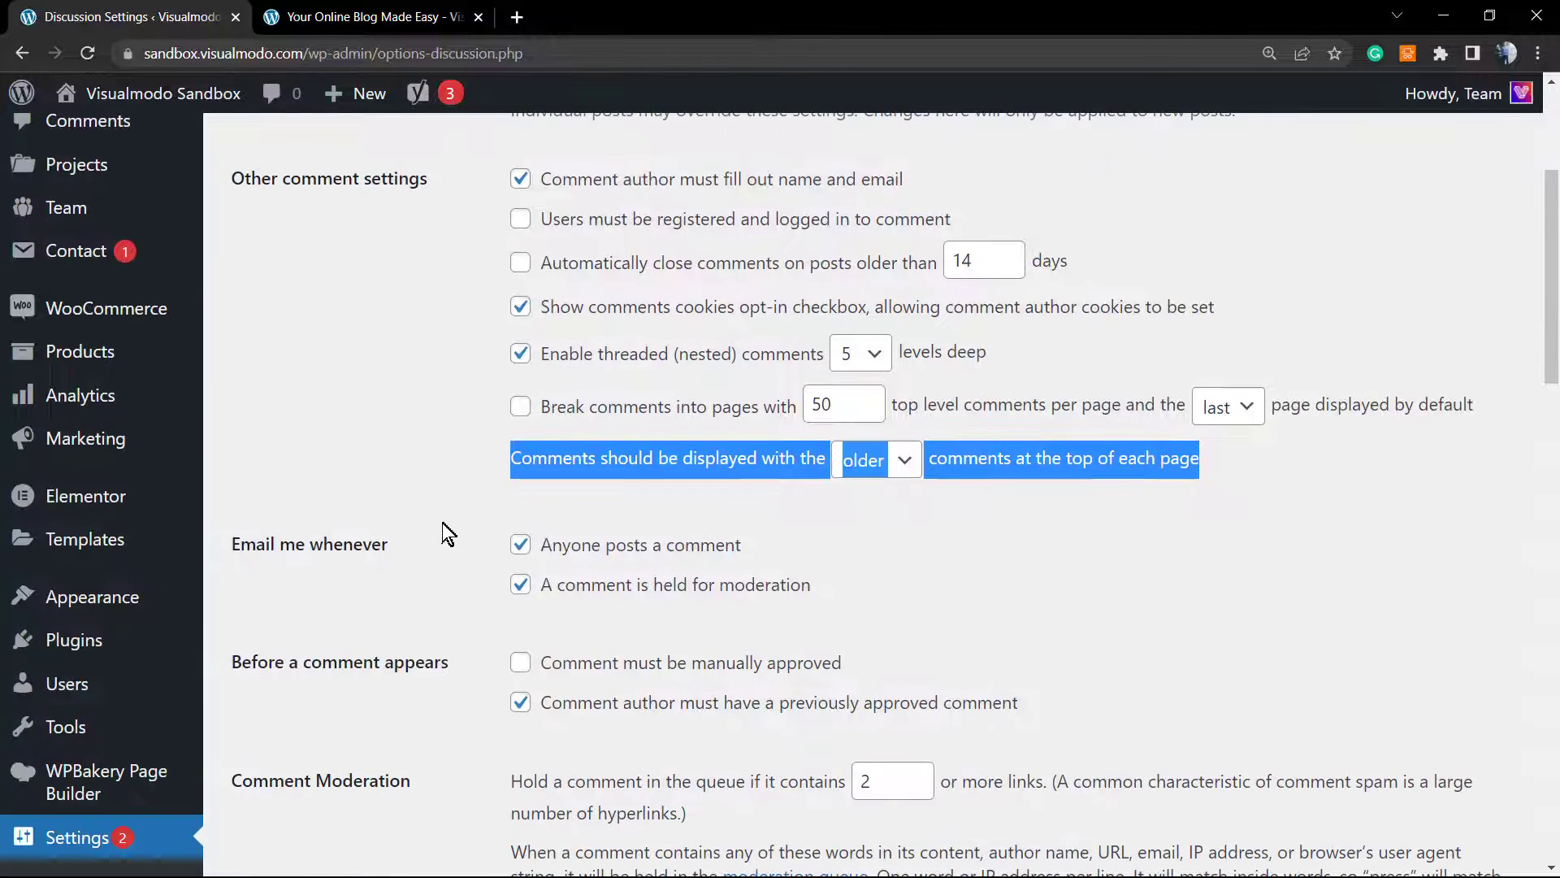
left_click(423, 489)
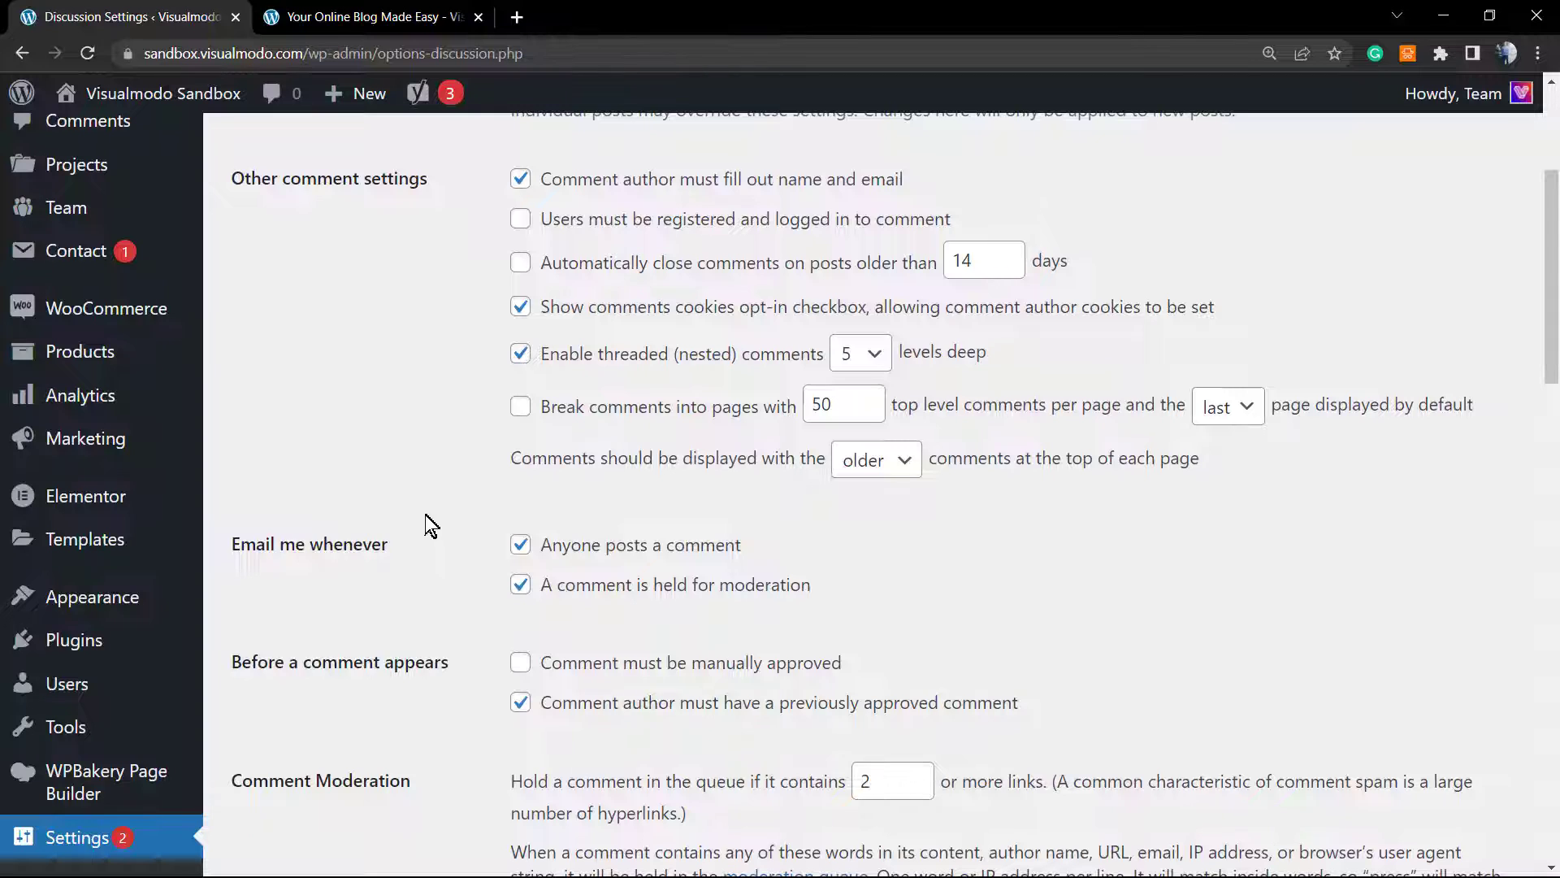
scroll(426, 515, "up", 2)
scroll(416, 524, "up", 3)
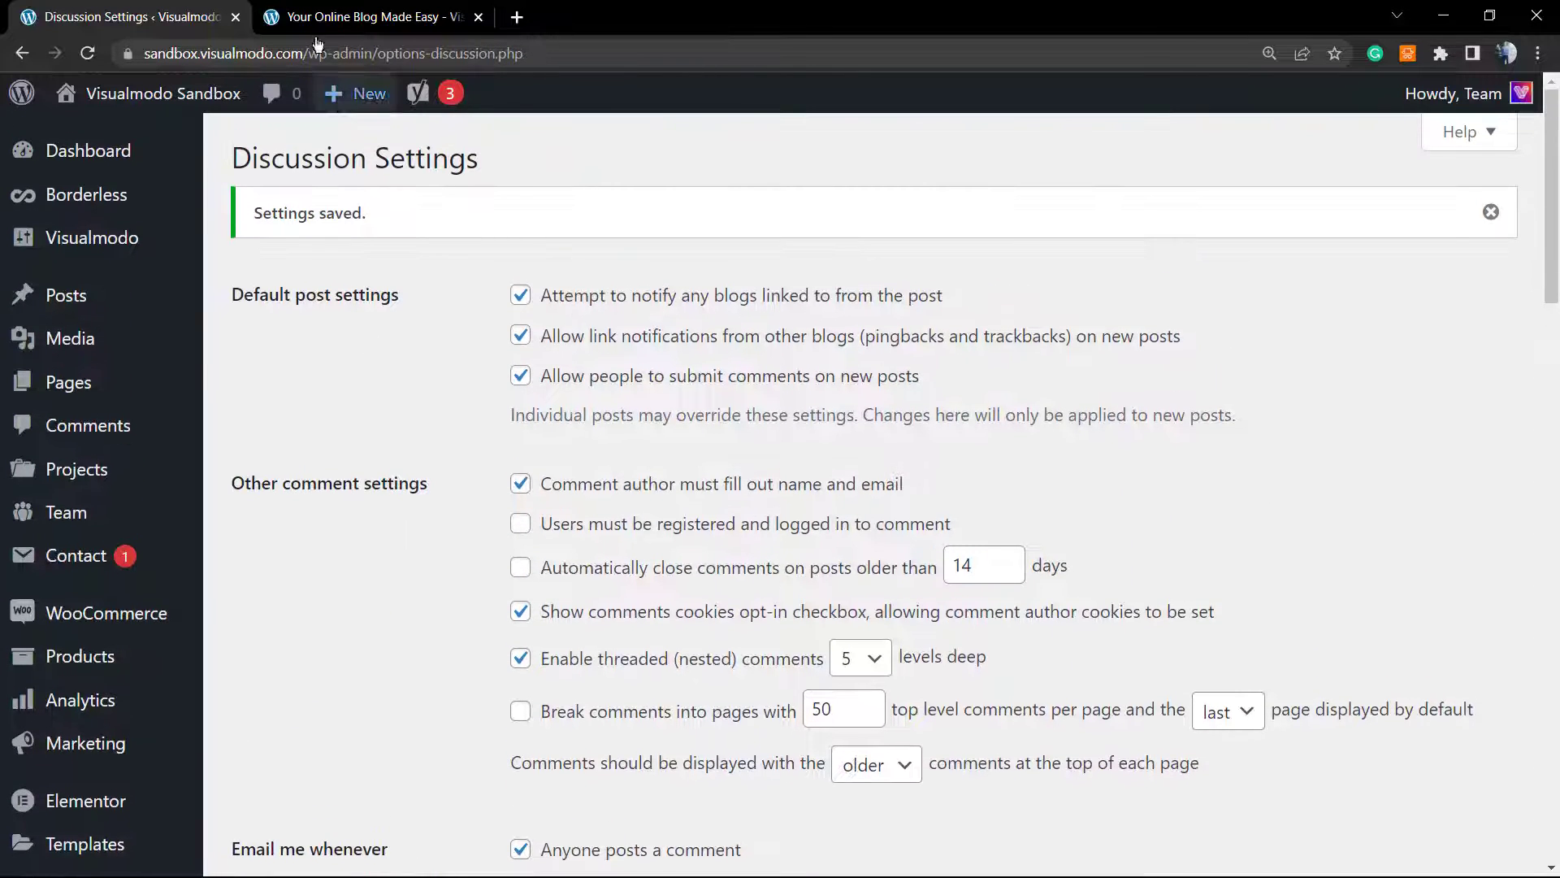
left_click(370, 16)
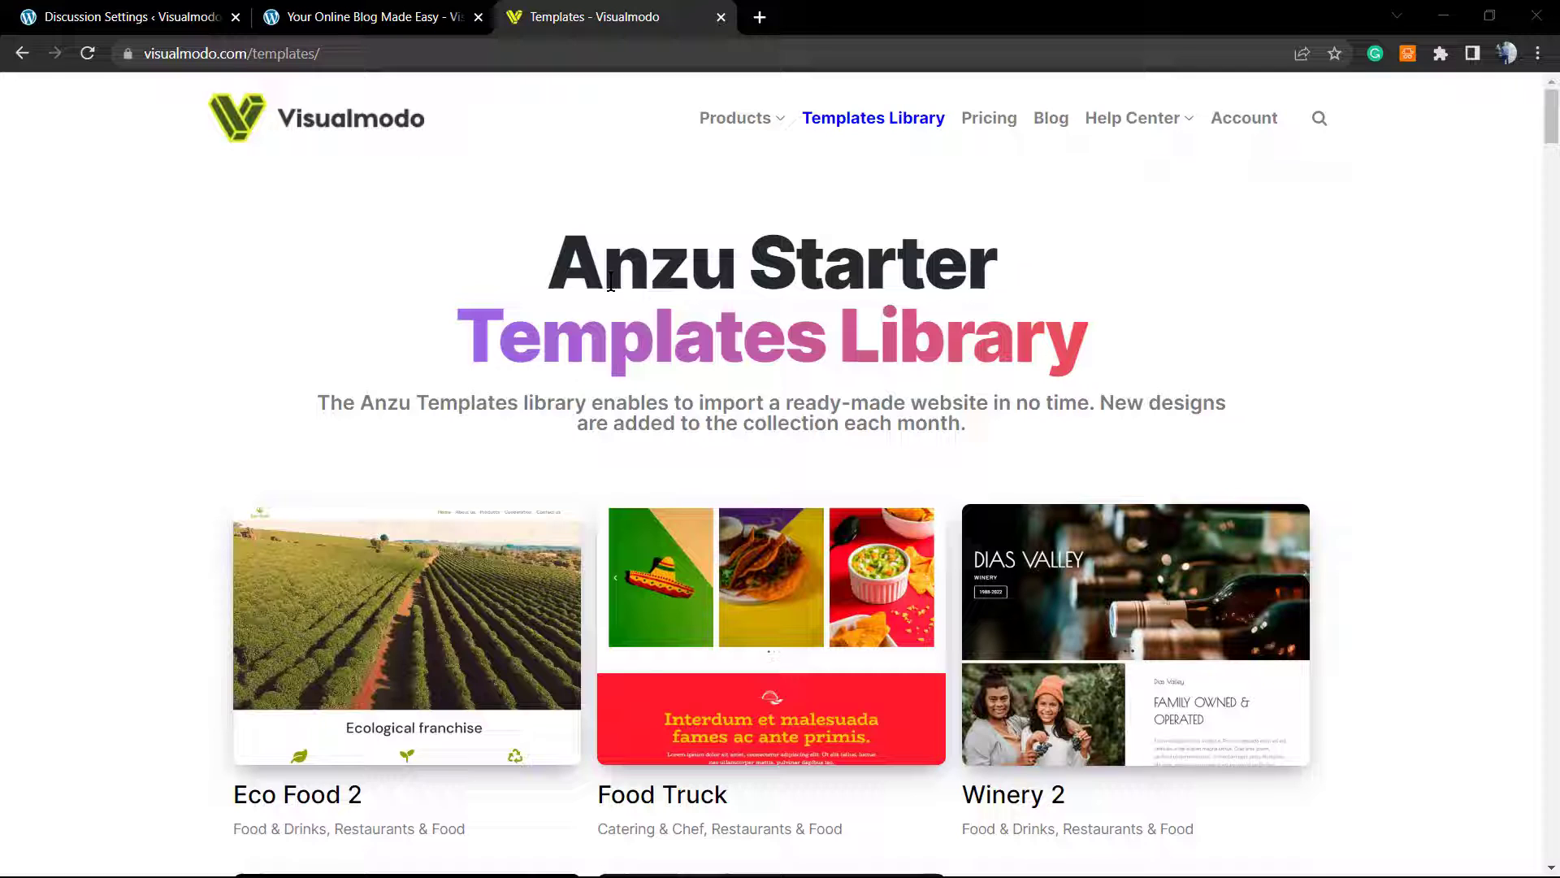
Browse the ready-made website designs in Visualmodo's Anzu Starter Templates Library, from the page heading through the Floristry, Chocolate and Pasta templates
double_click(699, 286)
left_click(699, 286)
scroll(560, 358, "down", 4)
scroll(549, 365, "down", 9)
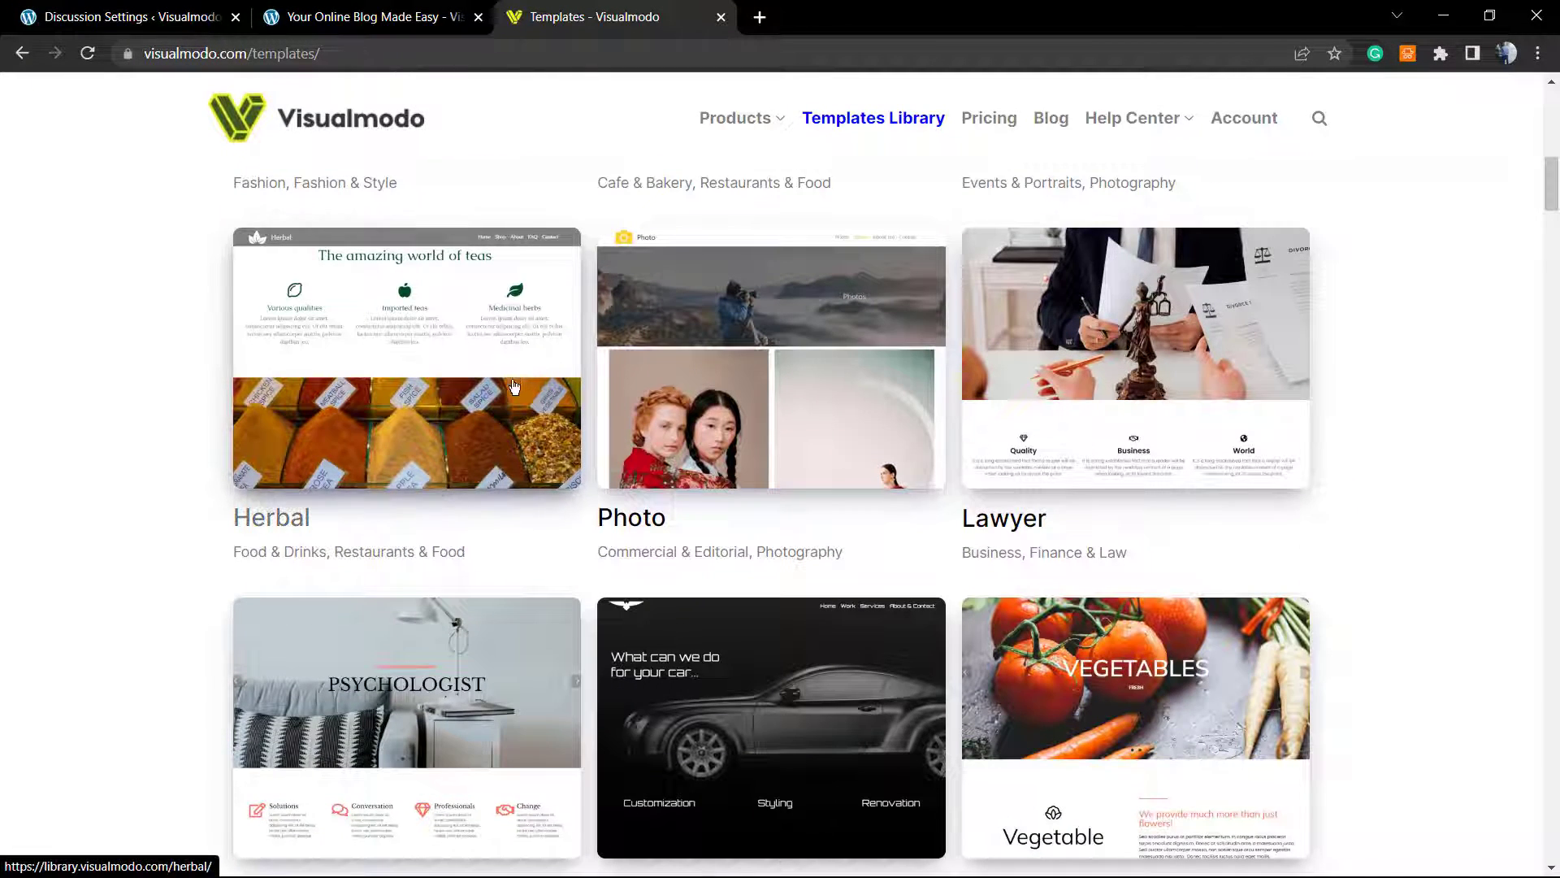
scroll(521, 409, "down", 6)
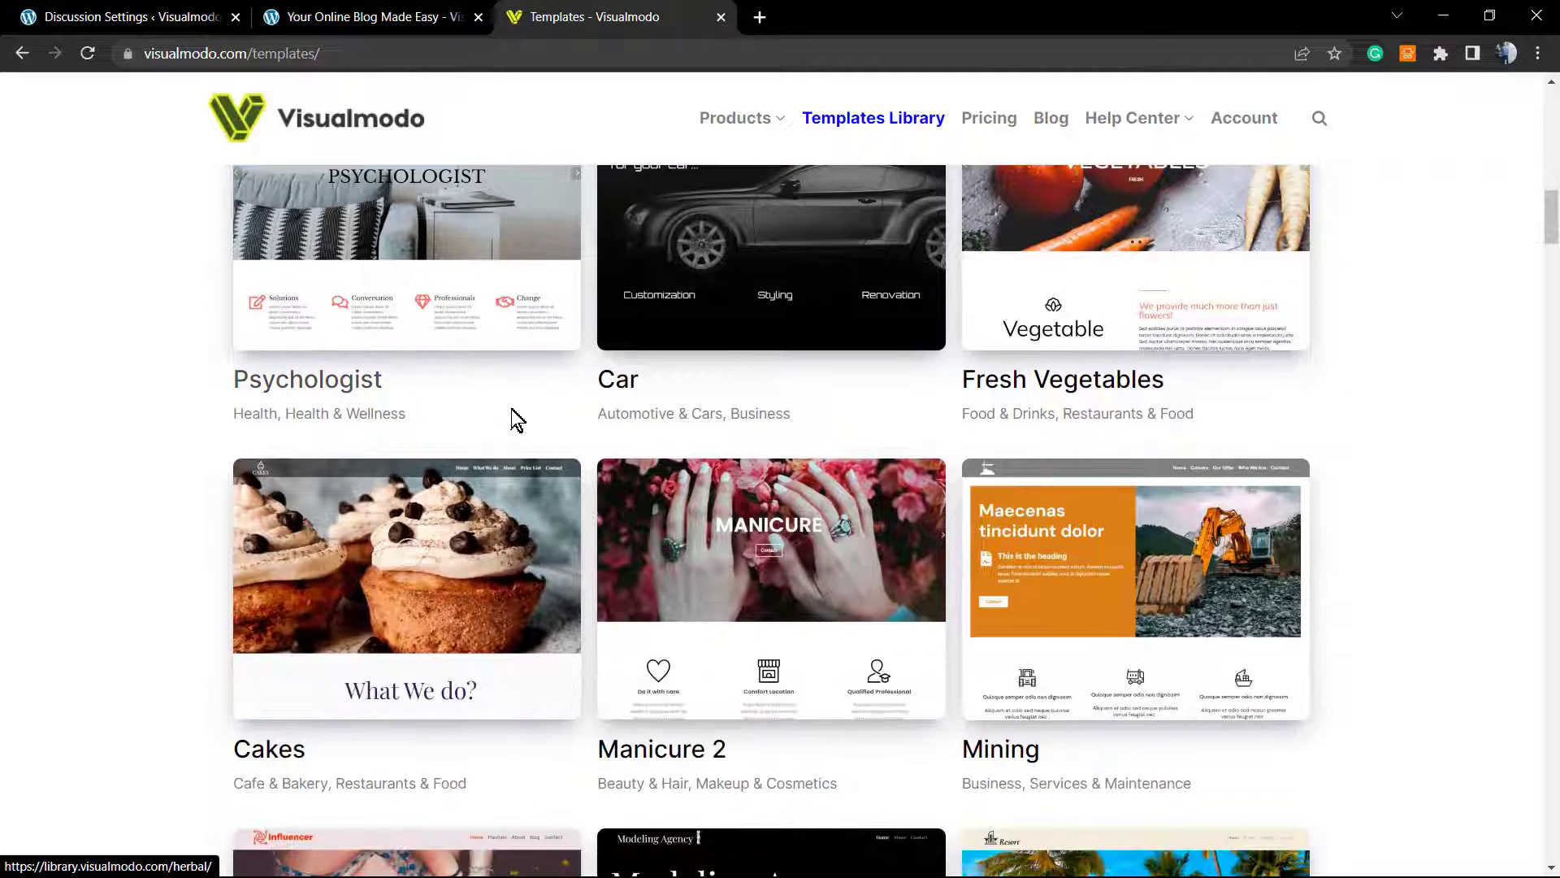
scroll(518, 417, "down", 14)
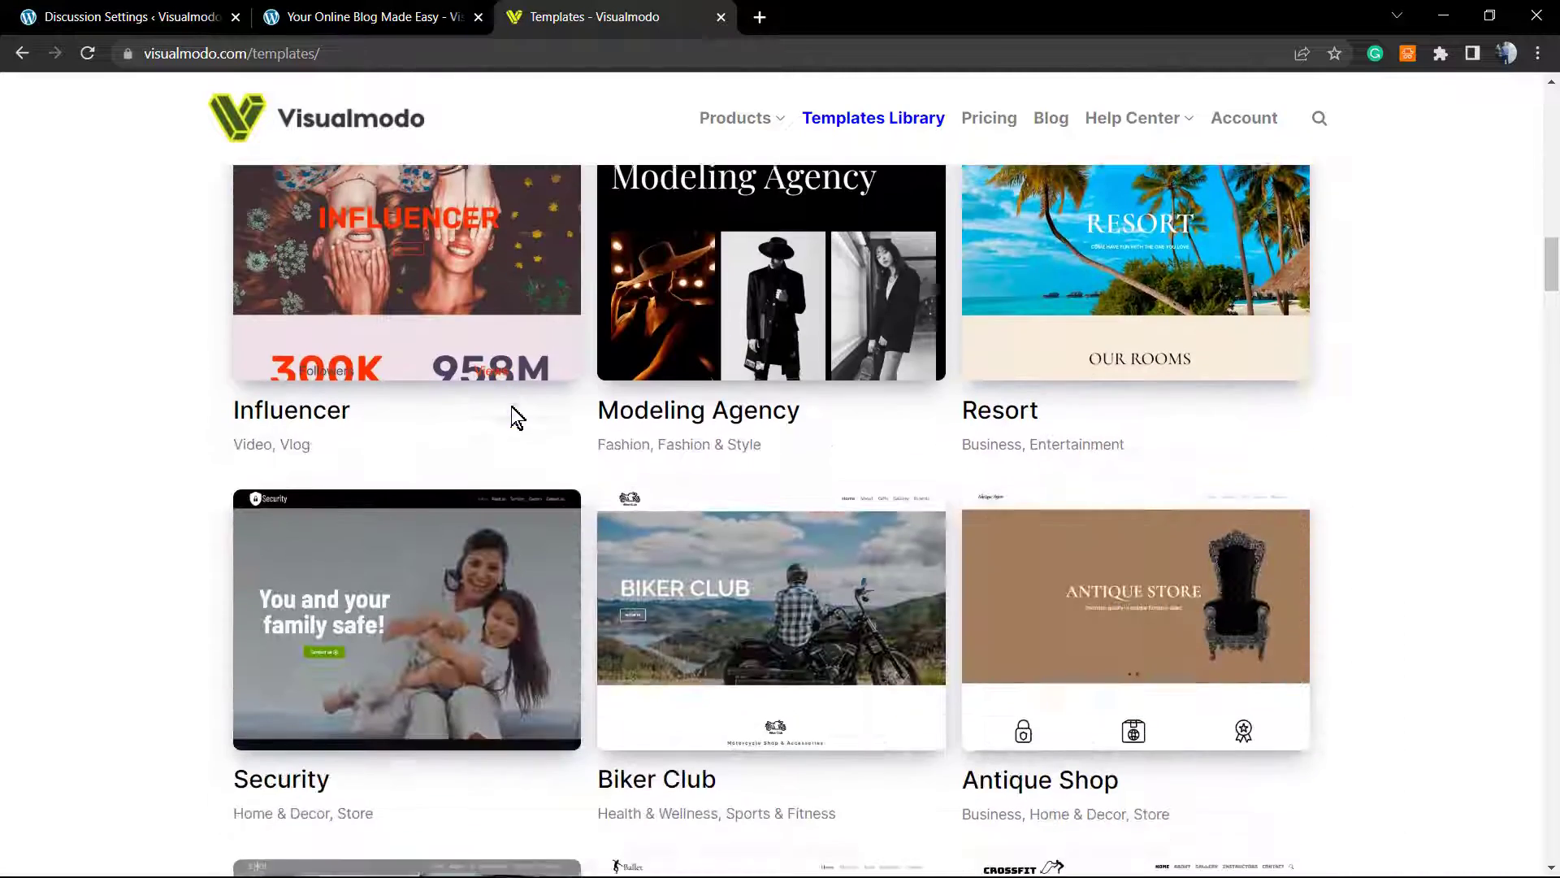
scroll(513, 413, "down", 3)
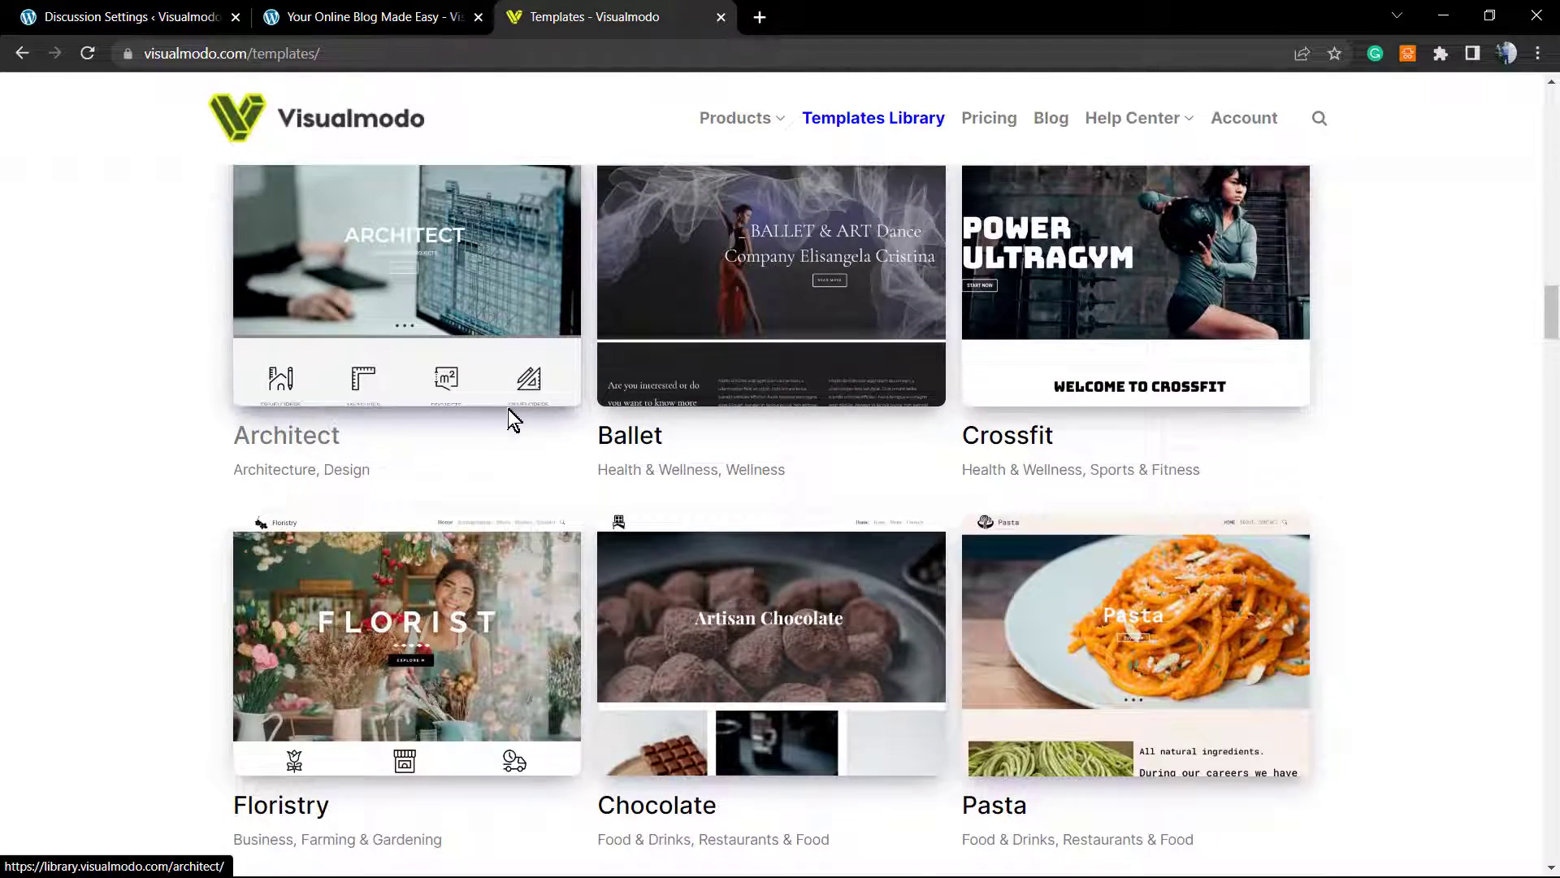
scroll(512, 411, "down", 3)
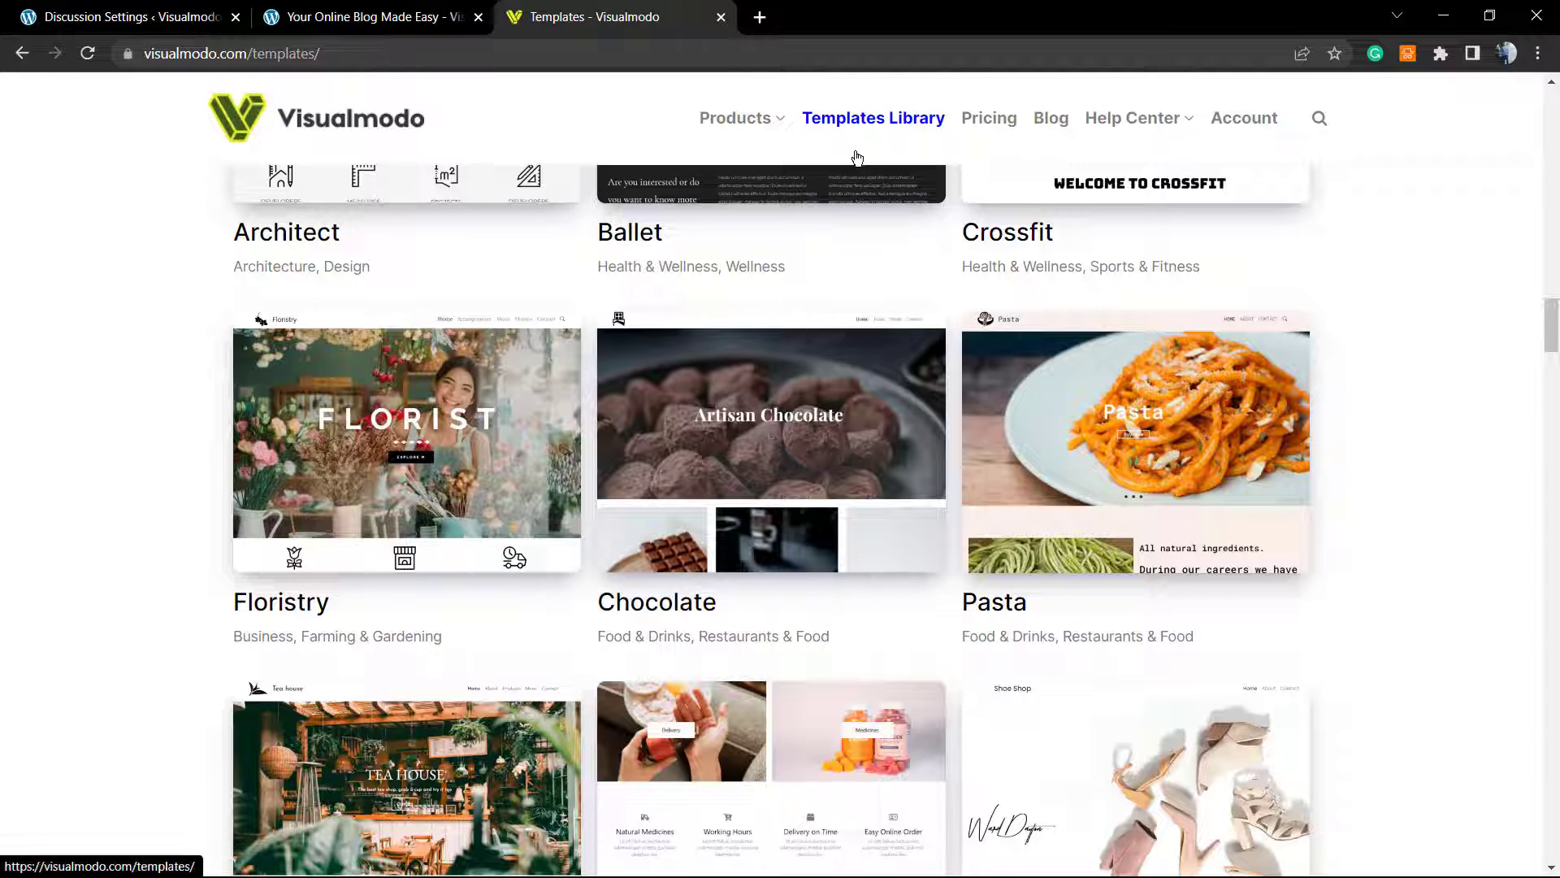